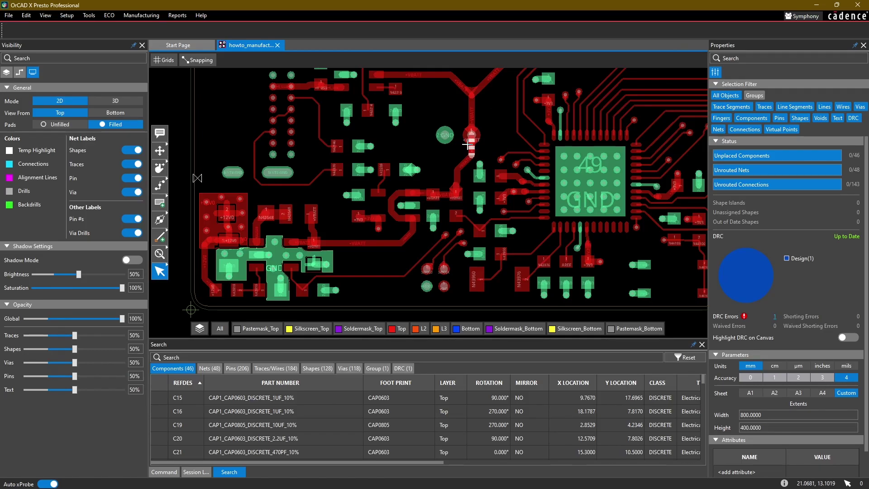
pyautogui.moveTo(494, 105); pyautogui.dragTo(485, 111, button='middle')
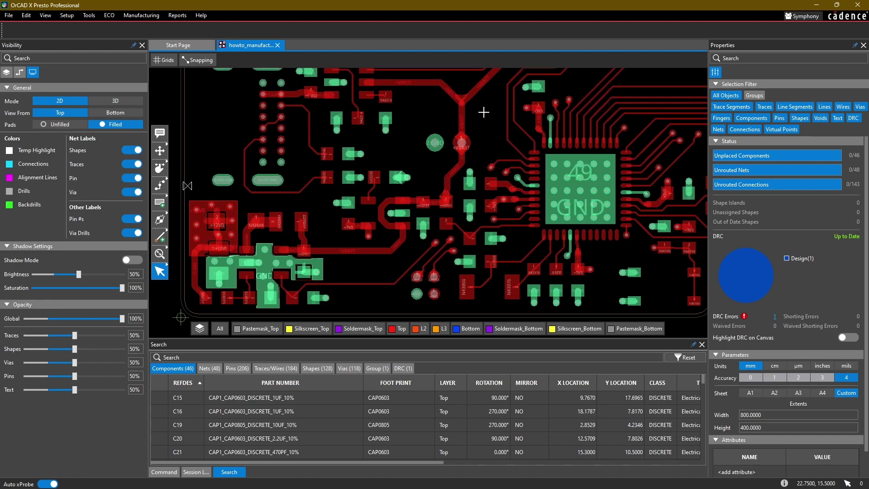
pyautogui.scroll(-3, 481, 117)
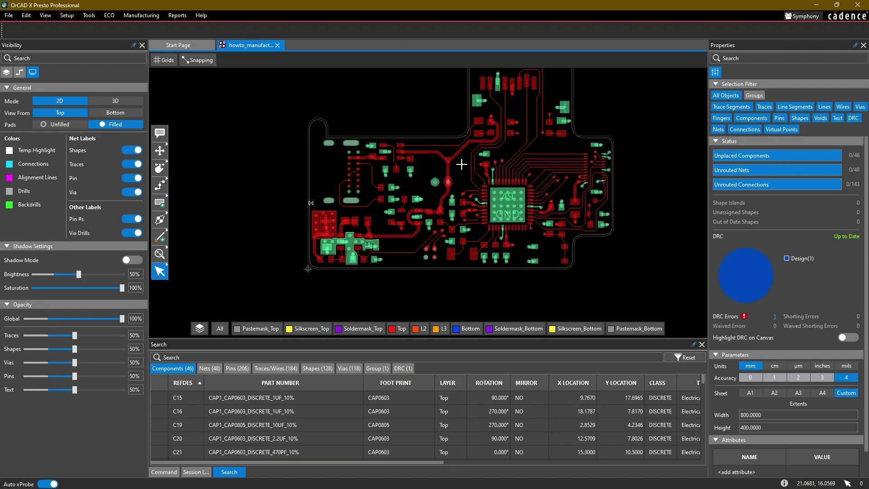
pyautogui.moveTo(461, 164); pyautogui.dragTo(424, 203, button='middle')
pyautogui.scroll(2, 394, 219)
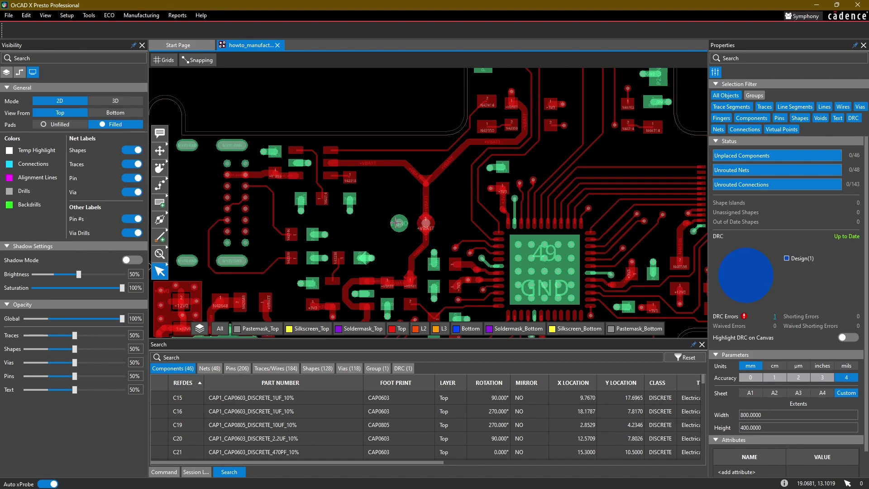
pyautogui.moveTo(371, 193); pyautogui.dragTo(402, 150, button='middle')
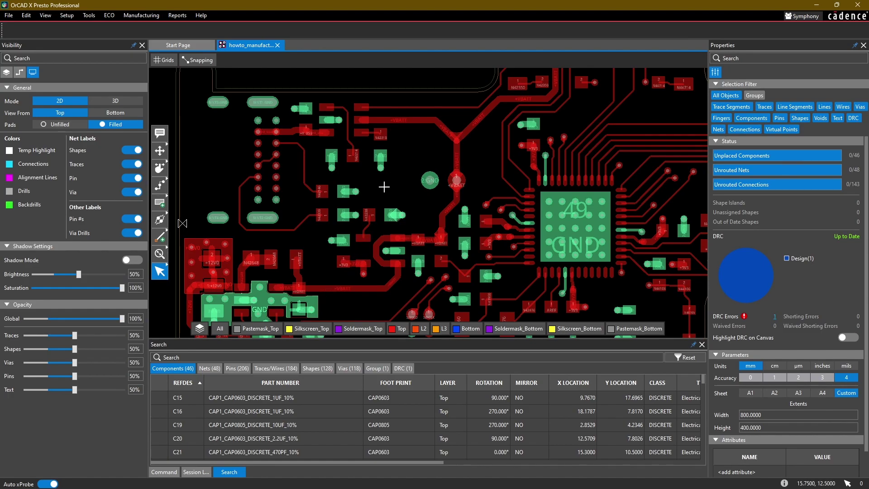
pyautogui.moveTo(385, 184); pyautogui.dragTo(381, 156, button='middle')
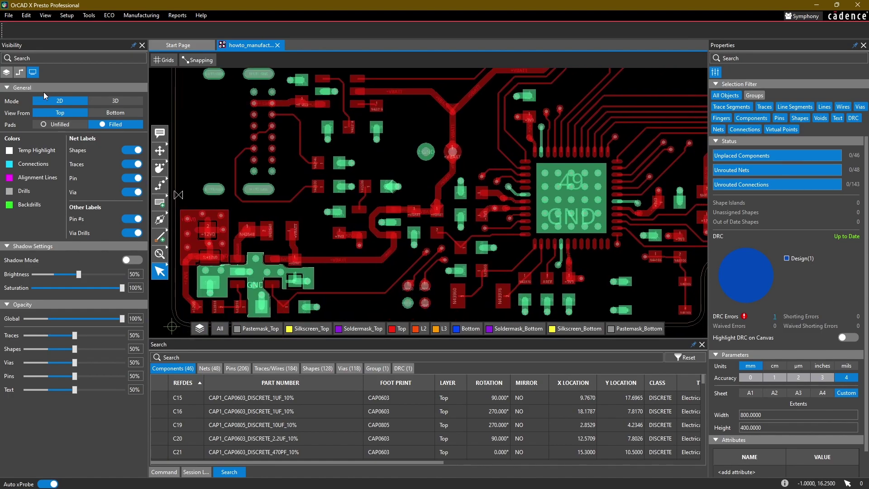
# Step: Bring up the layer visibility settings and show the Silkscreen_Top layer on the canvas
pyautogui.click(6, 72)
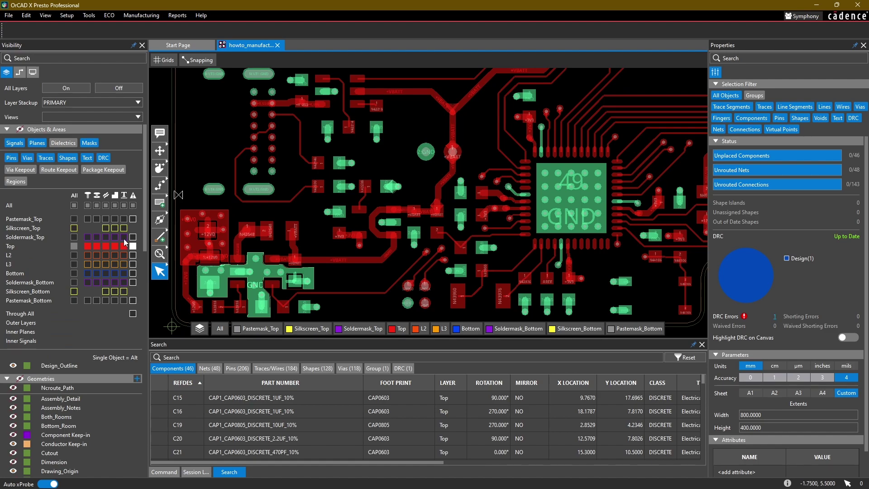
pyautogui.scroll(-1, 319, 209)
pyautogui.scroll(1, 341, 192)
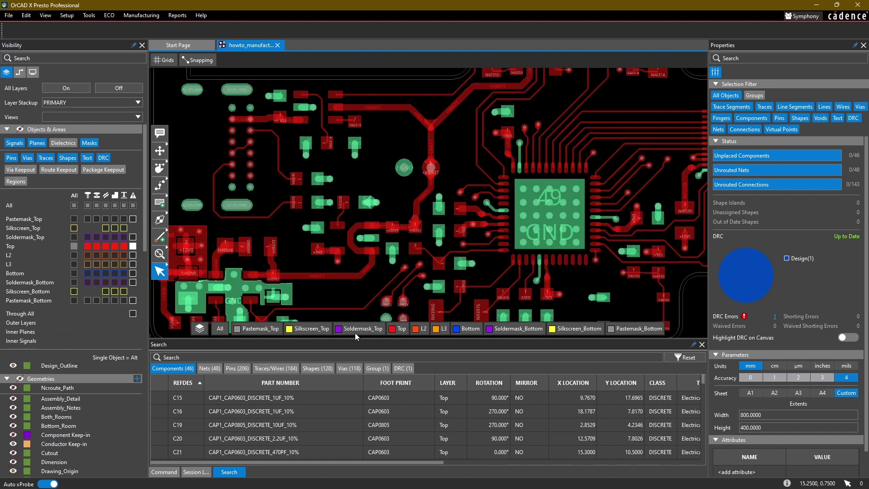
pyautogui.click(323, 329)
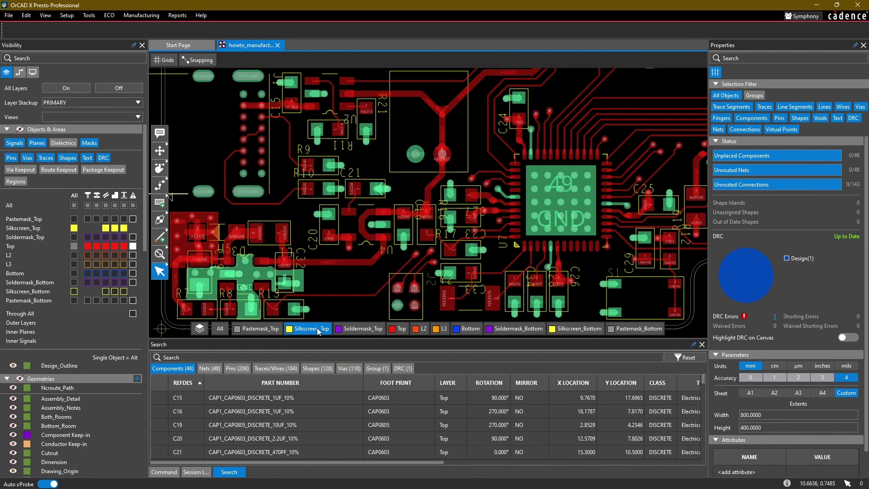
# Step: Examine the top silkscreen reference designators around U2, R9, R10 and C21 for overlaps and unclear placement
pyautogui.moveTo(333, 272); pyautogui.dragTo(336, 269, button='middle')
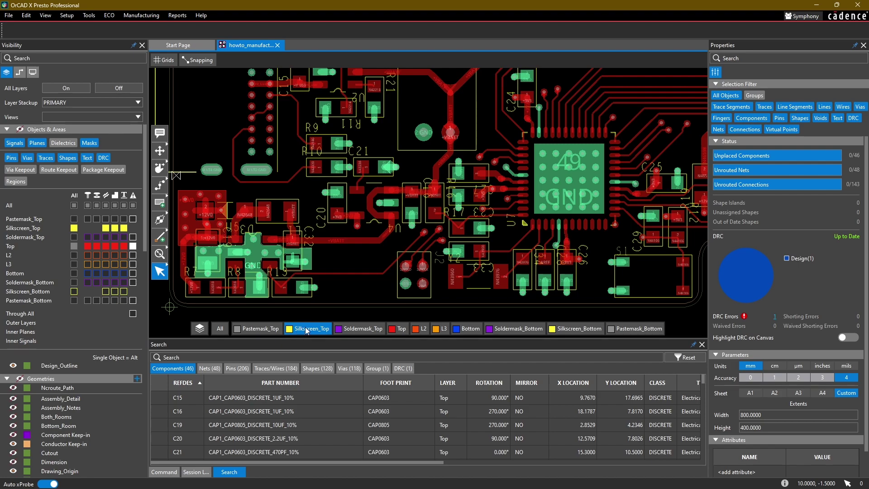
pyautogui.moveTo(352, 255); pyautogui.dragTo(353, 267, button='middle')
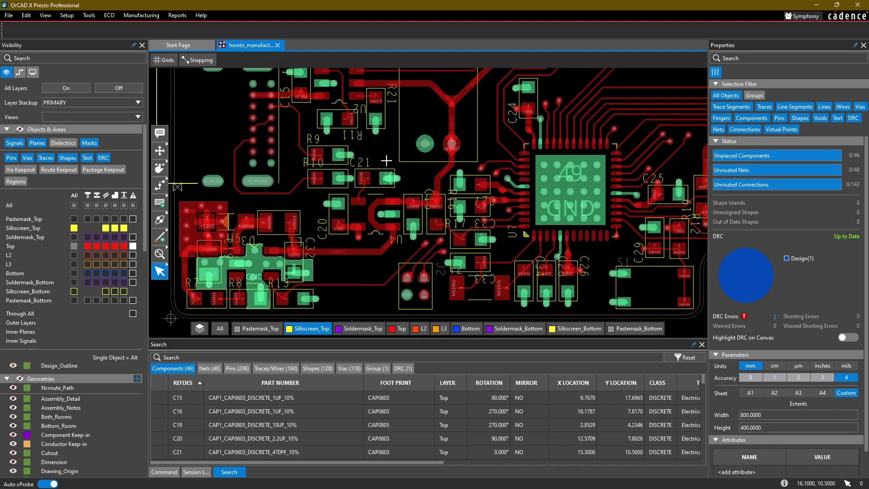
pyautogui.moveTo(392, 124); pyautogui.dragTo(391, 164, button='middle')
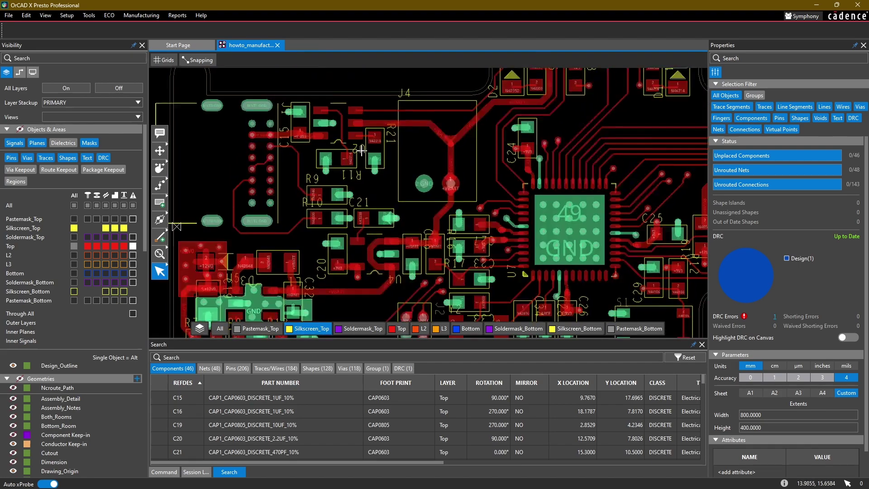
pyautogui.scroll(1, 382, 166)
pyautogui.scroll(1, 395, 203)
pyautogui.moveTo(395, 203); pyautogui.dragTo(399, 187, button='middle')
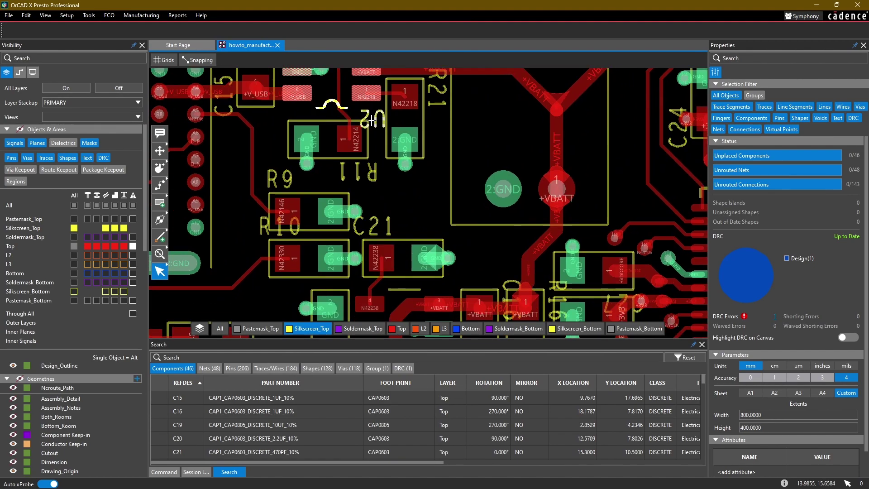
pyautogui.moveTo(390, 226); pyautogui.dragTo(405, 204, button='middle')
pyautogui.scroll(-1, 314, 193)
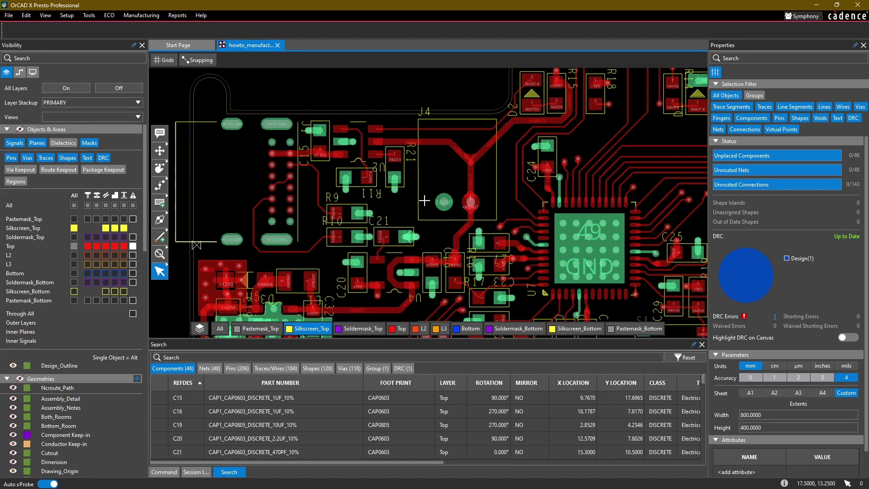
pyautogui.scroll(2, 400, 206)
pyautogui.moveTo(397, 211); pyautogui.dragTo(369, 200, button='middle')
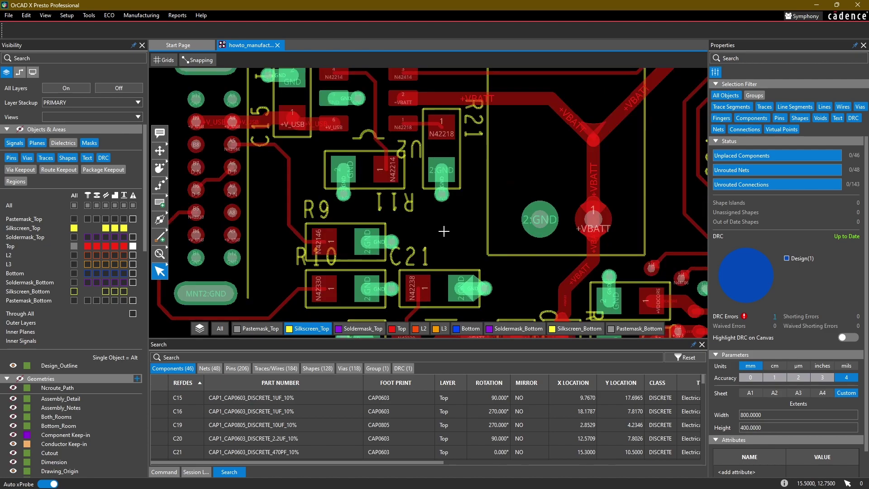
pyautogui.moveTo(443, 232); pyautogui.dragTo(448, 170, button='middle')
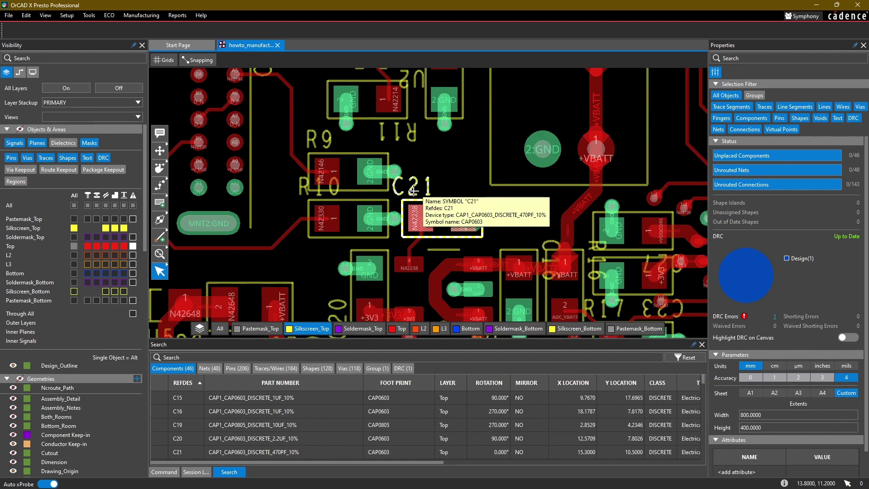
pyautogui.scroll(2, 443, 176)
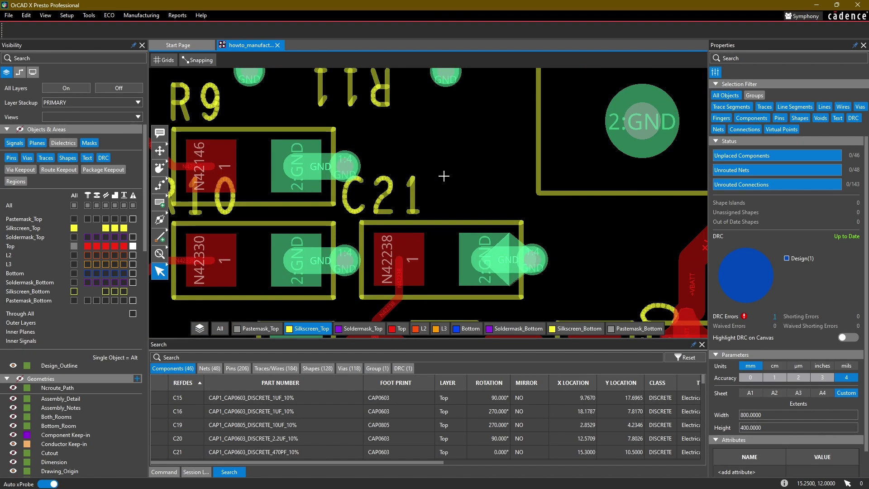
pyautogui.scroll(-2, 444, 176)
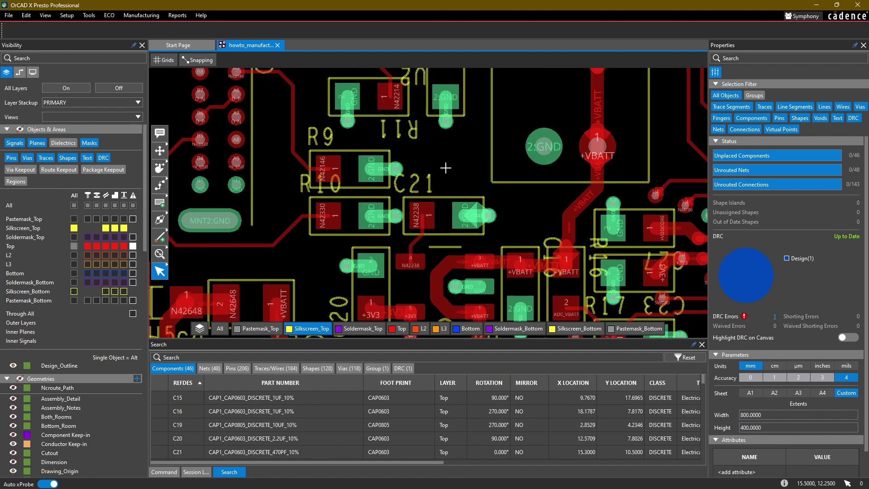
pyautogui.moveTo(445, 167); pyautogui.dragTo(441, 180, button='middle')
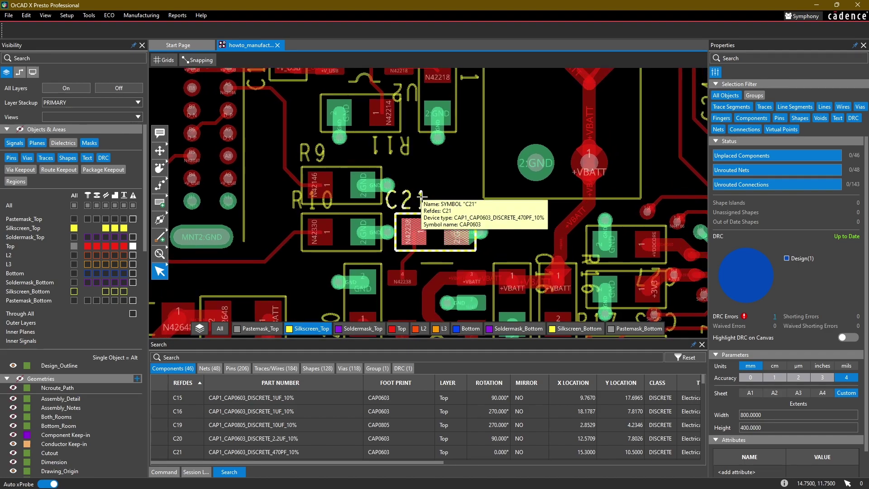
pyautogui.moveTo(420, 208)
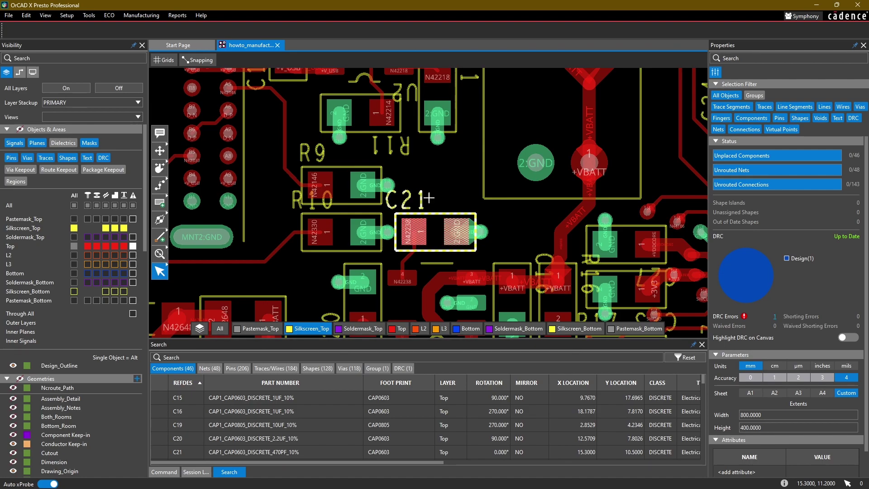
pyautogui.moveTo(426, 186)
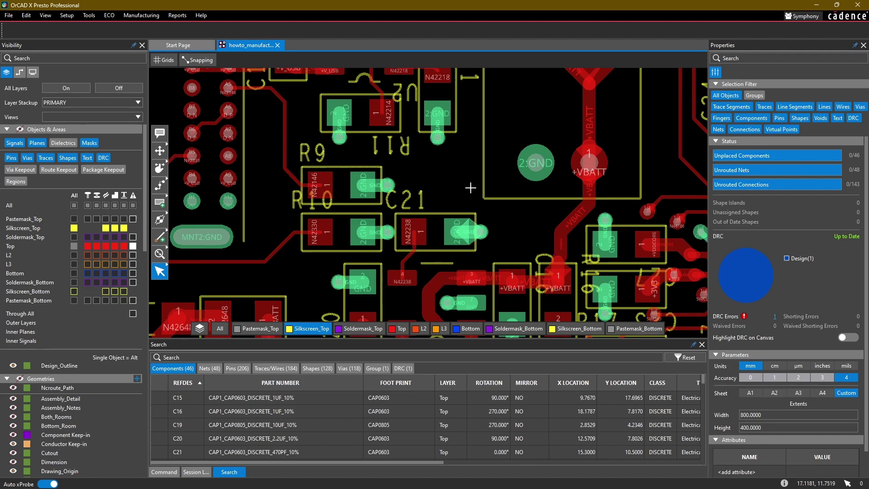
# Step: Activate the Move command and restrict the selection filter to text only
pyautogui.click(160, 150)
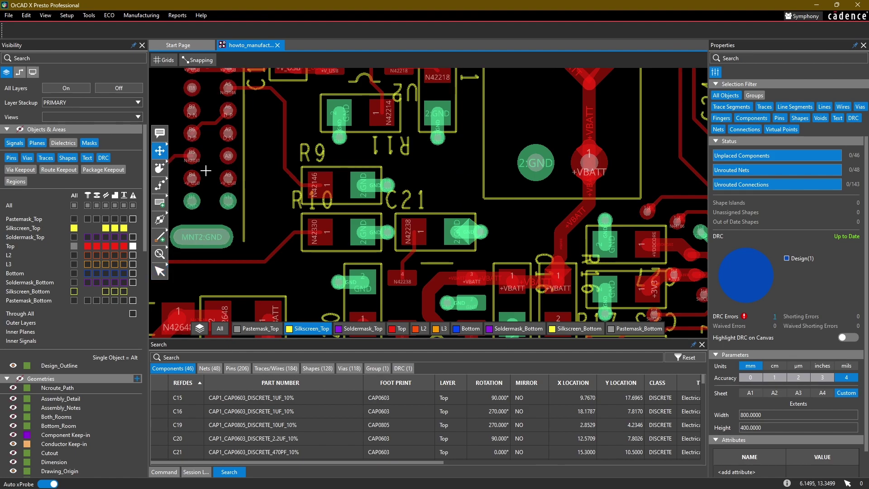
pyautogui.click(725, 95)
pyautogui.click(837, 117)
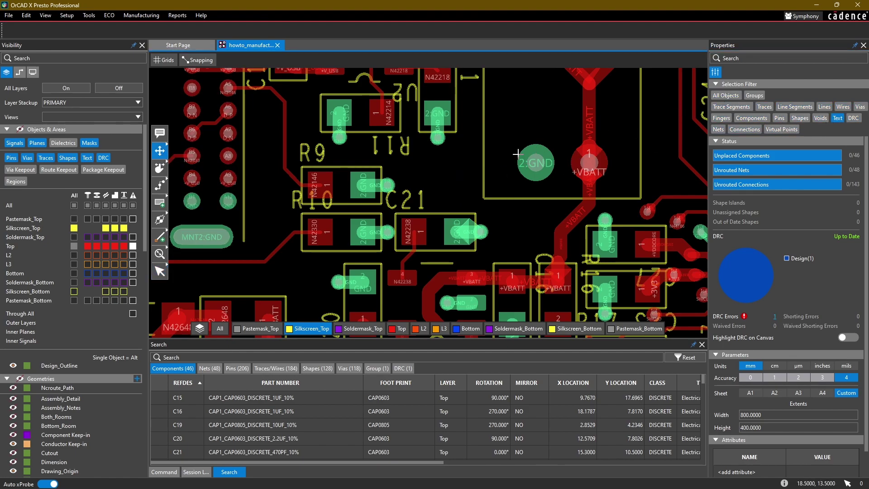
# Step: Set the design grid to the .025 / .125 mm preset
pyautogui.click(164, 60)
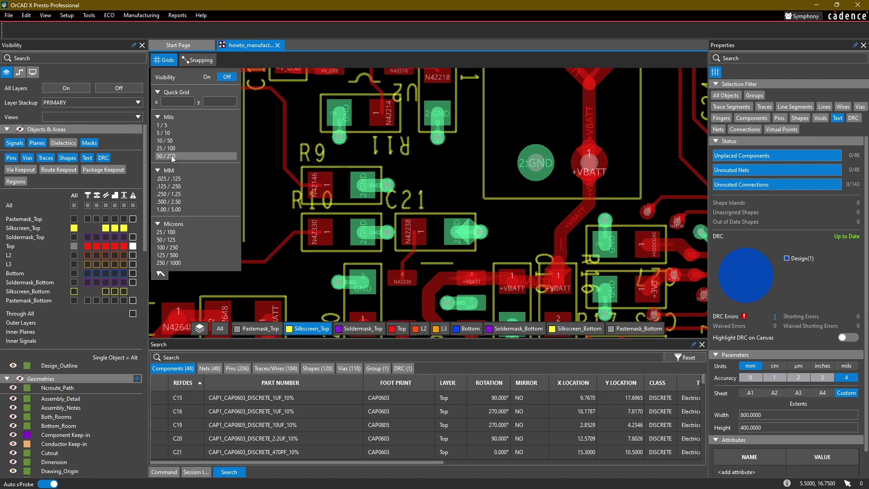
pyautogui.click(171, 180)
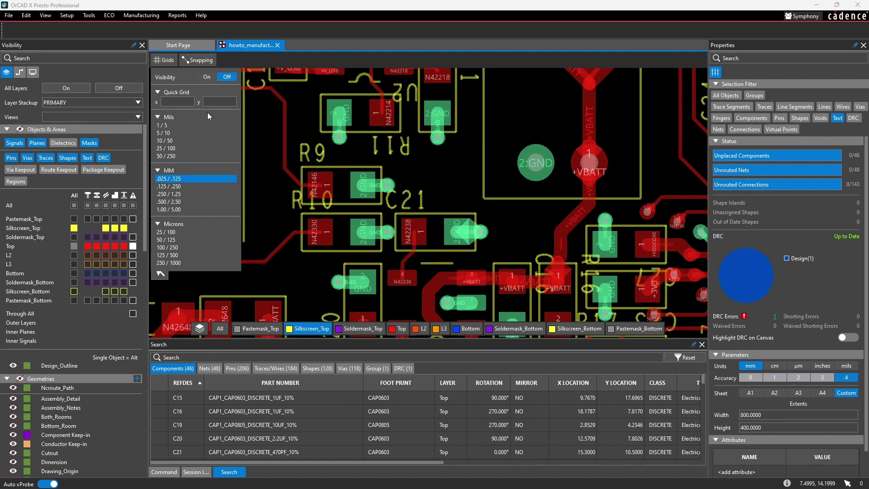
pyautogui.click(167, 65)
# Step: Move the C21 reference designator above its capacitor, to about X 16.20, Y 11.44 mm
pyautogui.scroll(1, 428, 196)
pyautogui.moveTo(296, 183); pyautogui.dragTo(412, 153, button='middle')
pyautogui.moveTo(558, 159); pyautogui.dragTo(469, 142, button='middle')
pyautogui.click(410, 163)
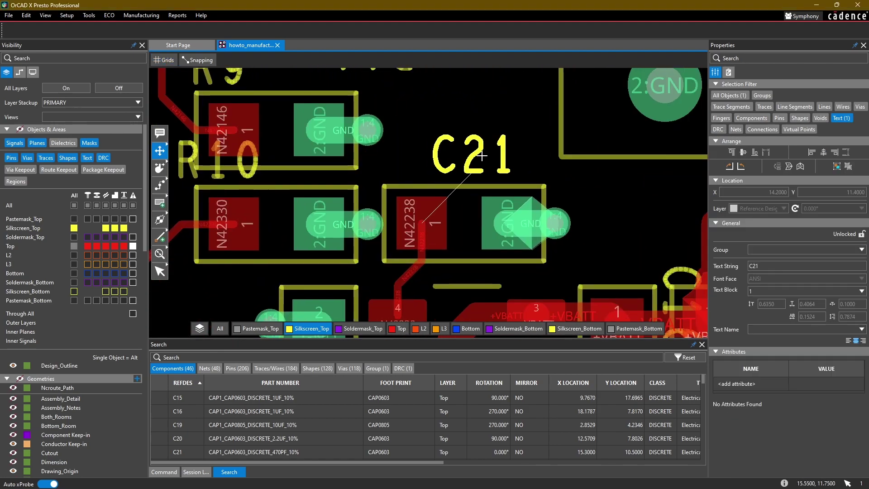
pyautogui.moveTo(433, 128); pyautogui.dragTo(518, 156)
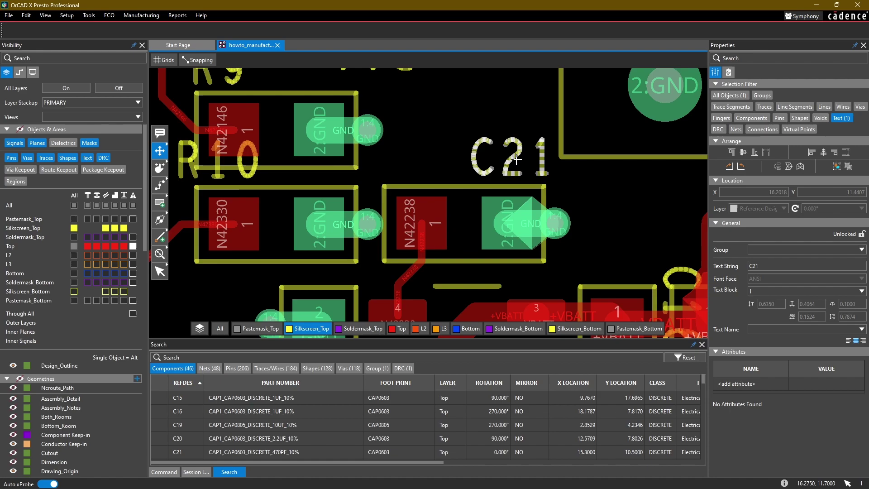
# Step: Move the R10 reference designator to the left of its resistor, at about X 9.31, Y 10.50 mm
pyautogui.scroll(-2, 485, 106)
pyautogui.moveTo(438, 111); pyautogui.dragTo(479, 152, button='middle')
pyautogui.moveTo(402, 127); pyautogui.dragTo(400, 126)
pyautogui.moveTo(380, 177); pyautogui.dragTo(344, 199)
# Step: With object snapping on, rotate the C23 reference designator to 90° and place it right of its capacitor at about X 24.77, Y 8.39 mm
pyautogui.scroll(-3, 353, 166)
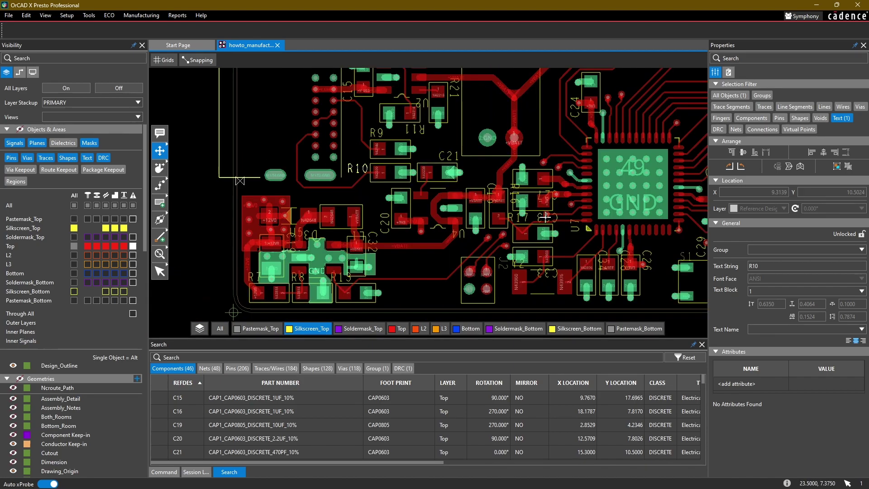
pyautogui.scroll(4, 544, 218)
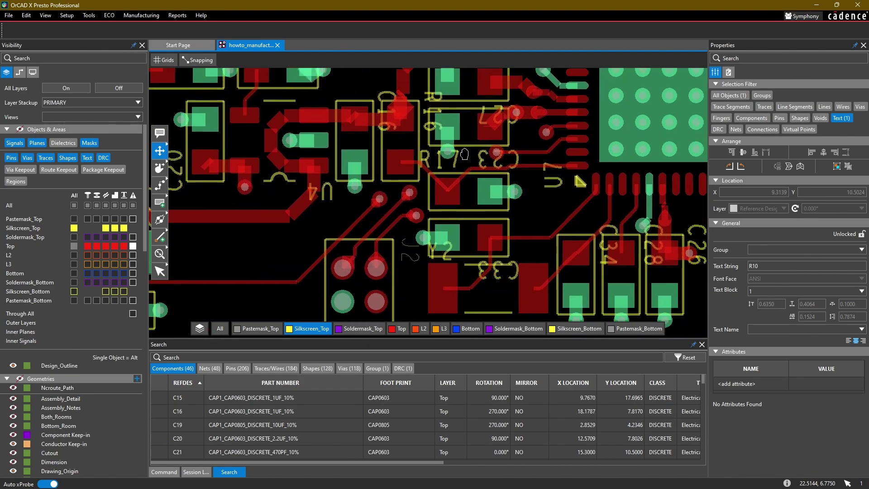
pyautogui.moveTo(464, 154); pyautogui.dragTo(459, 152, button='middle')
pyautogui.moveTo(496, 162); pyautogui.dragTo(517, 125)
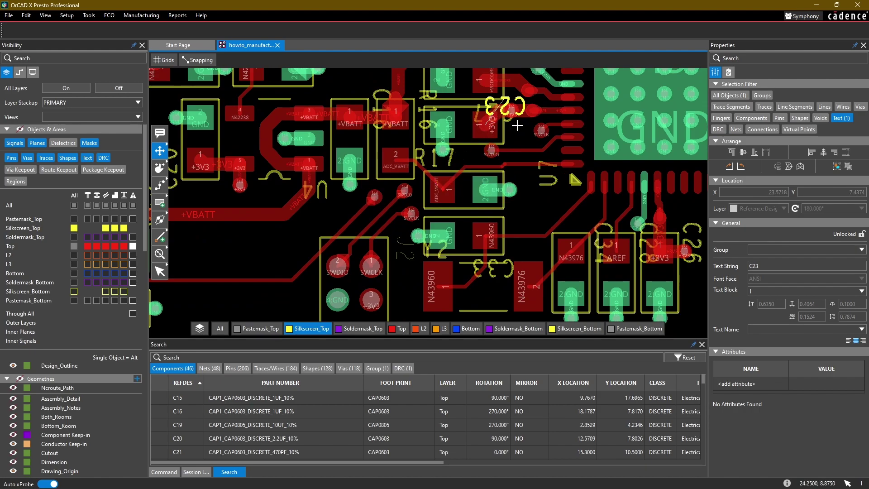
pyautogui.click(198, 60)
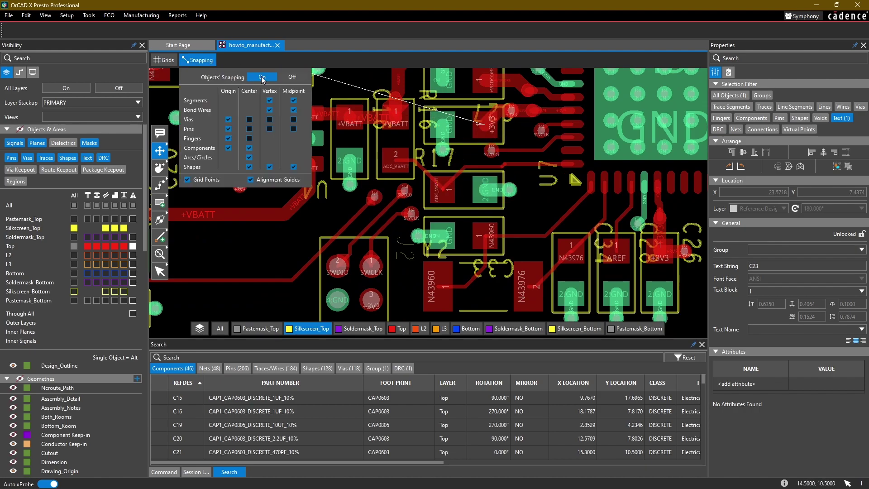
pyautogui.click(261, 78)
pyautogui.click(203, 60)
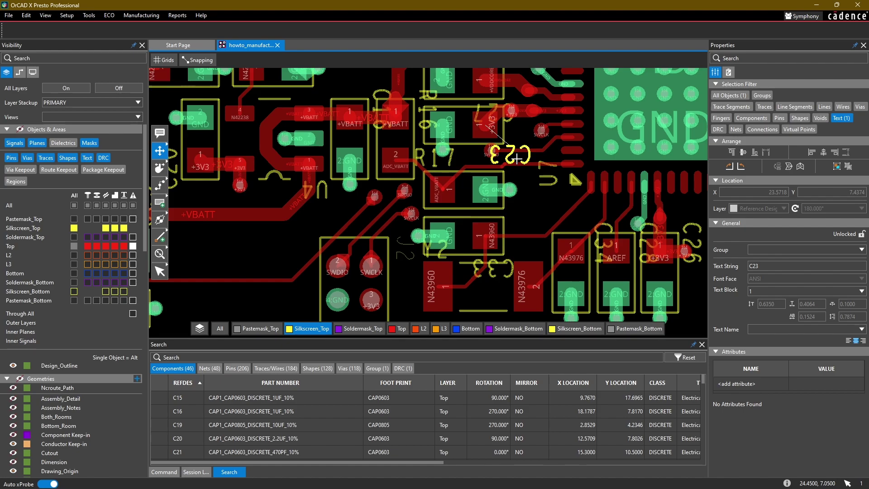
pyautogui.press('r')
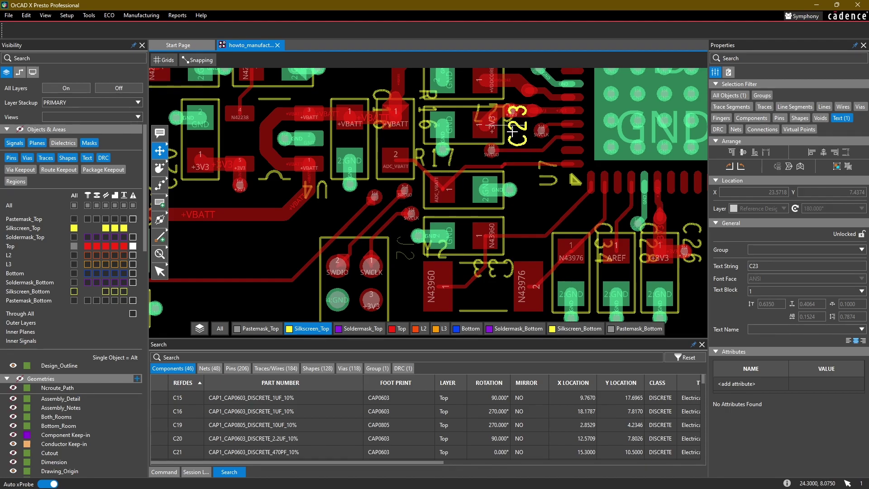
pyautogui.click(513, 132)
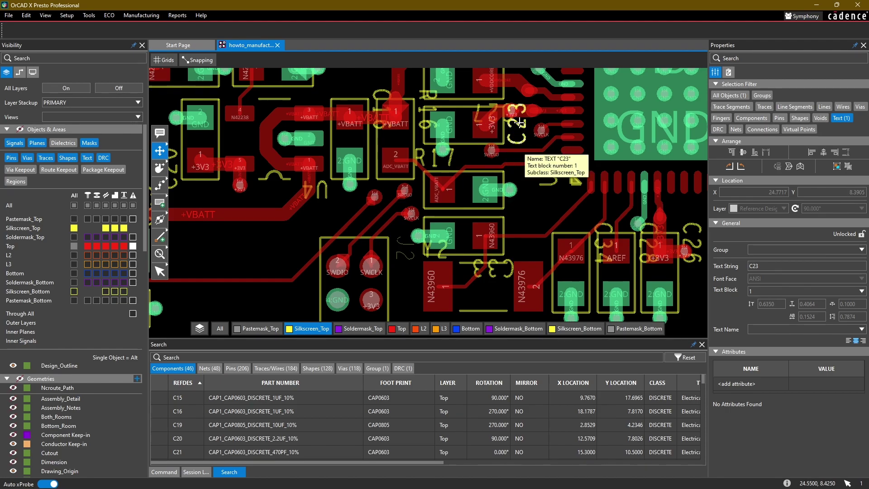
# Step: Switch the board display to 3D mode to check the repositioned silkscreen text
pyautogui.moveTo(506, 111); pyautogui.dragTo(442, 136, button='middle')
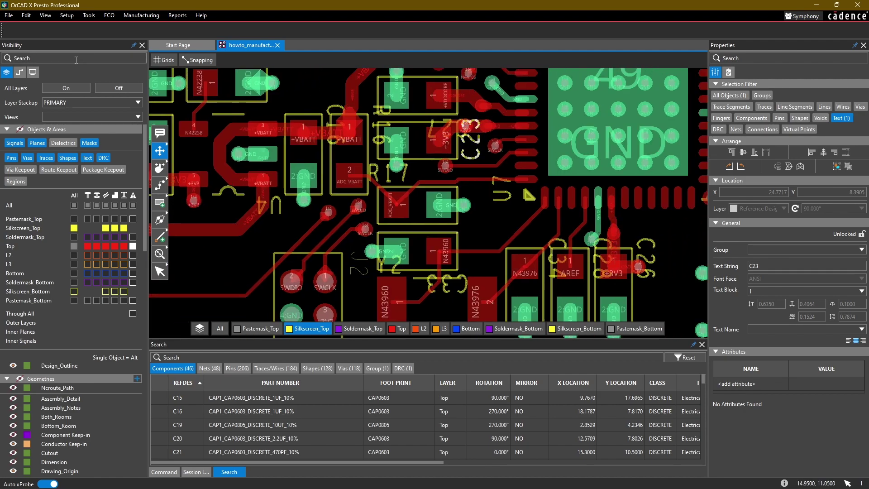
pyautogui.click(32, 72)
pyautogui.click(107, 102)
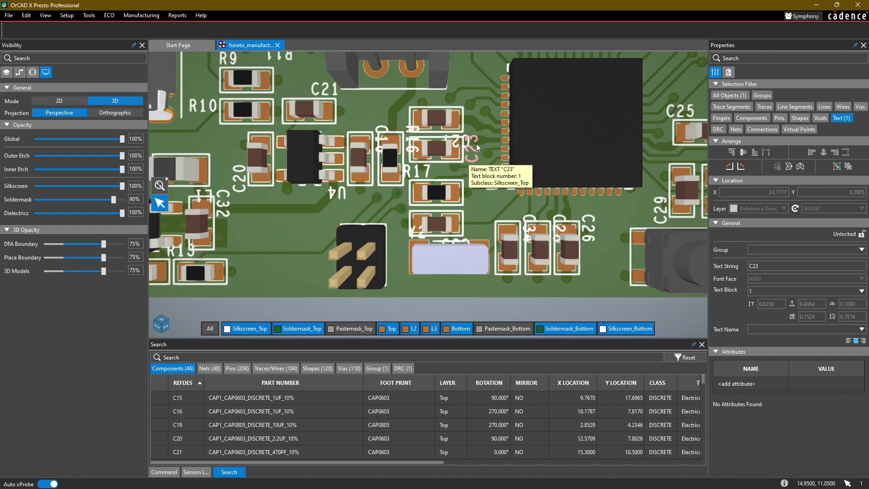
# Step: Inspect the C23 silkscreen text up close in 3D and return the board display to 2D mode
pyautogui.scroll(4, 476, 143)
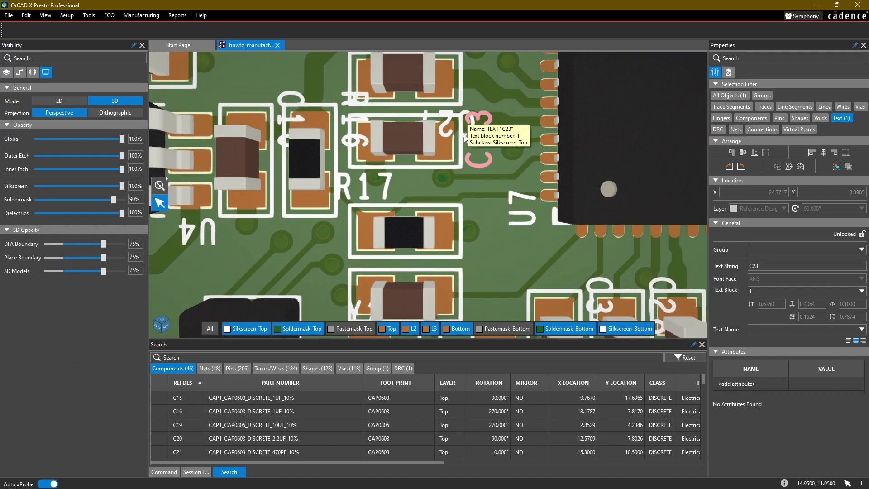
pyautogui.click(490, 119)
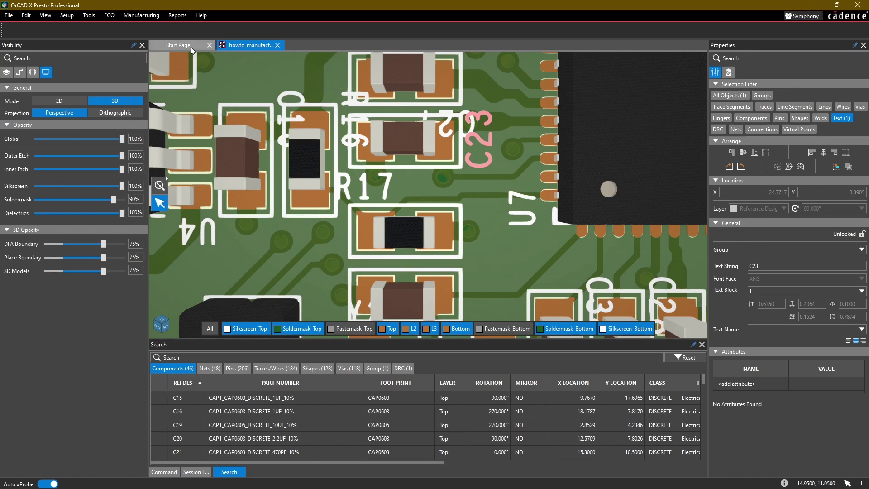
pyautogui.click(48, 100)
# Step: Shift the C20 reference designator slightly upward, keeping it on the left side of its capacitor
pyautogui.scroll(2, 336, 111)
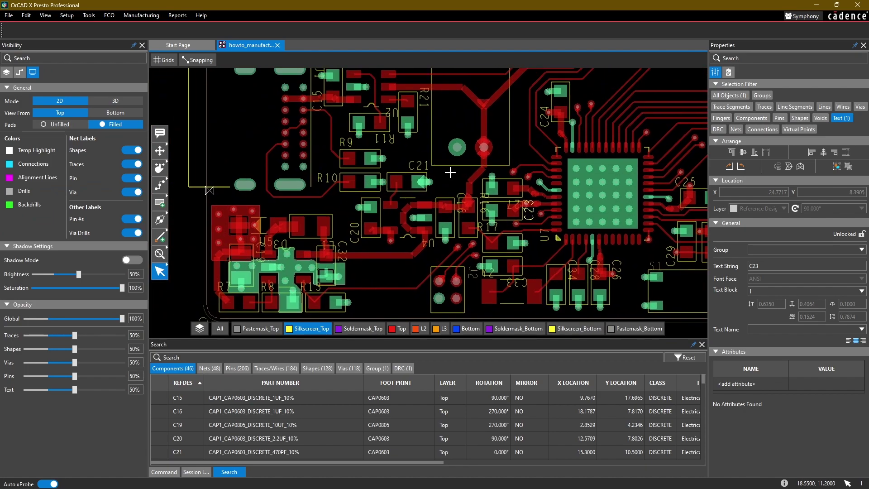
pyautogui.scroll(2, 339, 225)
pyautogui.moveTo(339, 225); pyautogui.dragTo(337, 190, button='middle')
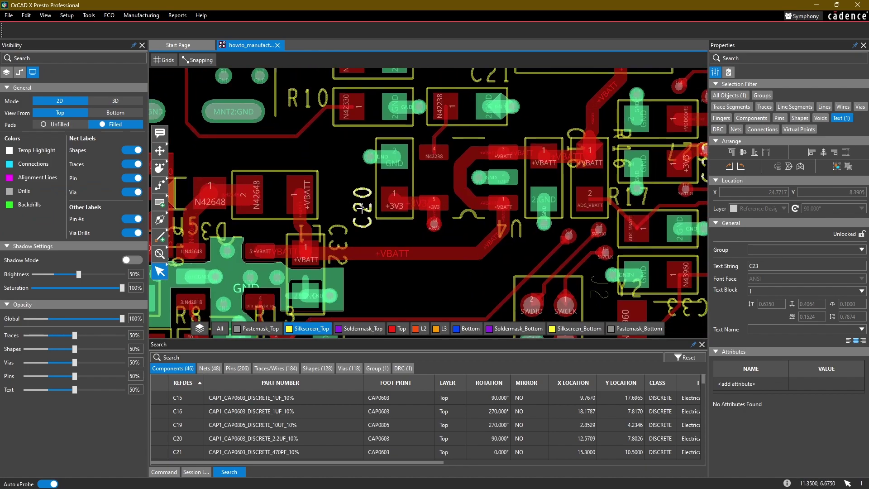
pyautogui.moveTo(362, 207); pyautogui.dragTo(360, 198)
# Step: Place the C32 reference designator to the right of its capacitor and move L1, turned upright, above its inductor
pyautogui.moveTo(368, 243); pyautogui.dragTo(405, 190, button='middle')
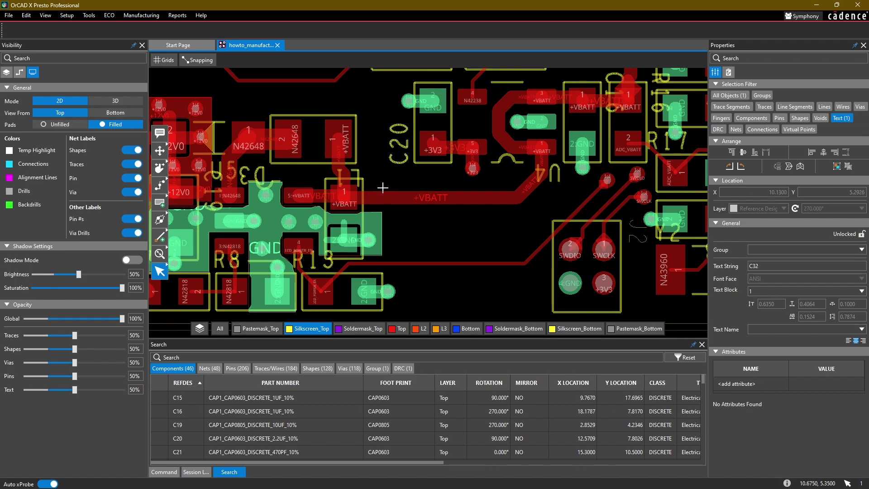
pyautogui.click(382, 186)
pyautogui.moveTo(383, 186); pyautogui.dragTo(337, 102)
pyautogui.press('r')
pyautogui.press('r')
pyautogui.moveTo(333, 165); pyautogui.dragTo(440, 123, button='middle')
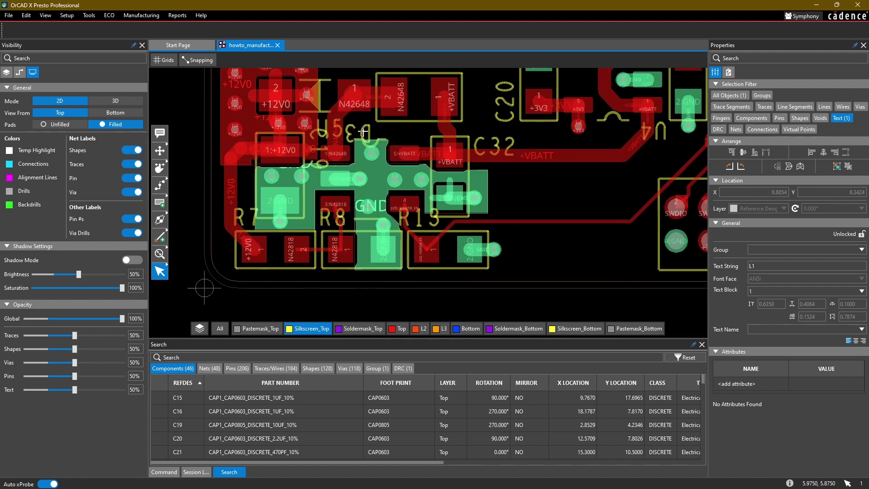
# Step: Rotate the D3 reference designator by 180° so it reads upright and place it above its diode
pyautogui.moveTo(364, 132); pyautogui.dragTo(365, 132)
pyautogui.moveTo(364, 132); pyautogui.dragTo(373, 191, button='middle')
pyautogui.moveTo(373, 191); pyautogui.dragTo(339, 126)
pyautogui.press('r')
pyautogui.press('r')
# Step: Place U5 vertically right of the C32 capacitor, with C32 rotated to 90° beside it at about X 11.67, Y 4.34 mm
pyautogui.moveTo(344, 183); pyautogui.dragTo(360, 161, button='middle')
pyautogui.moveTo(353, 164); pyautogui.dragTo(508, 213)
pyautogui.press('r')
pyautogui.moveTo(512, 181); pyautogui.dragTo(526, 217)
pyautogui.press('r')
pyautogui.press('r')
pyautogui.press('r')
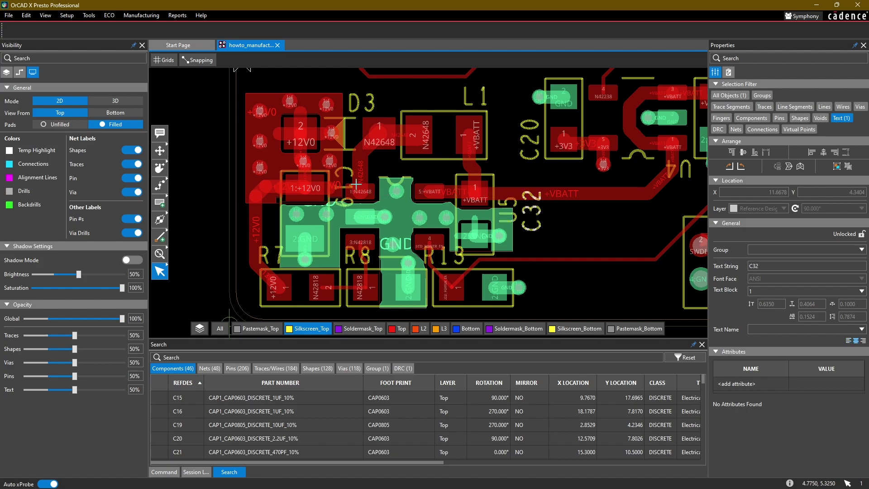
# Step: Rotate R8 and R13 to vertical and place them side by side right of the R13 resistor, R13 at about X 12.88, Y 1.42 mm
pyautogui.moveTo(532, 211); pyautogui.dragTo(540, 167, button='middle')
pyautogui.moveTo(454, 217); pyautogui.dragTo(547, 241)
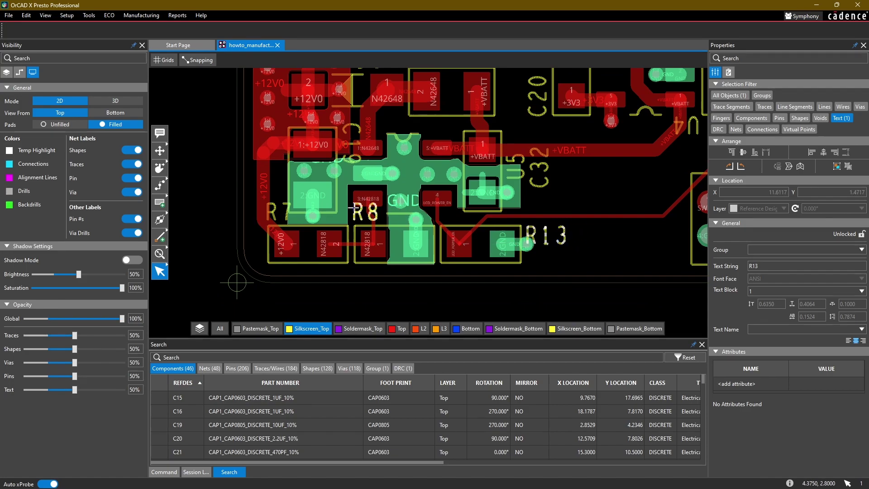
pyautogui.moveTo(355, 209); pyautogui.dragTo(426, 197)
pyautogui.moveTo(483, 240); pyautogui.dragTo(397, 195, button='middle')
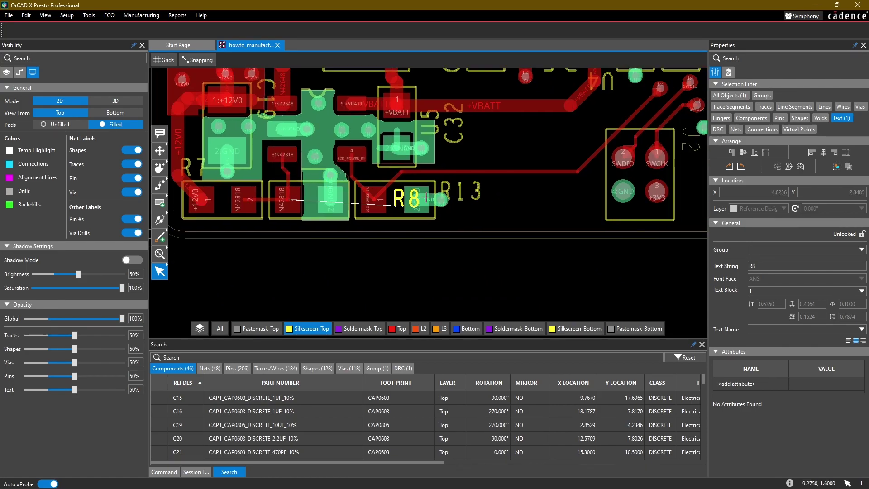
pyautogui.moveTo(427, 197); pyautogui.dragTo(486, 212)
pyautogui.press('r')
pyautogui.click(461, 199)
pyautogui.click(511, 202)
pyautogui.press('r')
# Step: Shift R7 to about X 1.31, Y 2.31 mm and place C19, rotated to 90°, left of its capacitor at about X 1.69, Y 4.38 mm
pyautogui.moveTo(189, 164); pyautogui.dragTo(320, 193, button='middle')
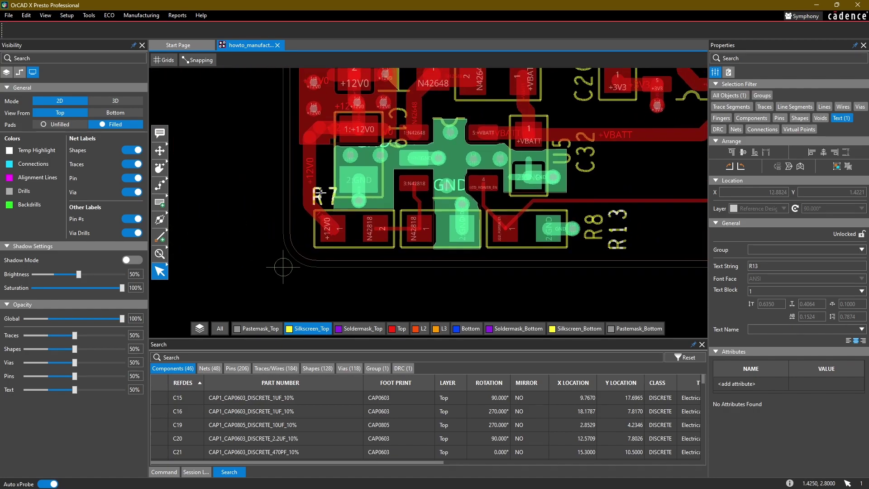
pyautogui.moveTo(321, 192); pyautogui.dragTo(313, 194)
pyautogui.moveTo(398, 127); pyautogui.dragTo(395, 186, button='middle')
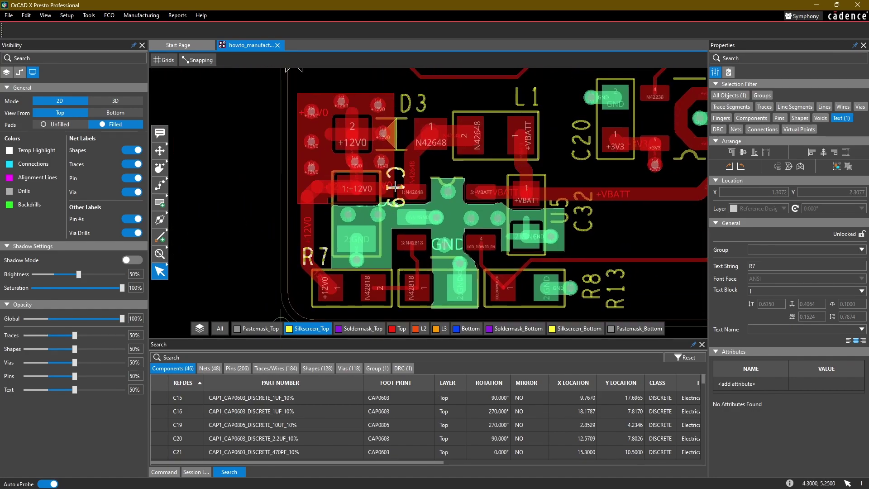
pyautogui.click(394, 186)
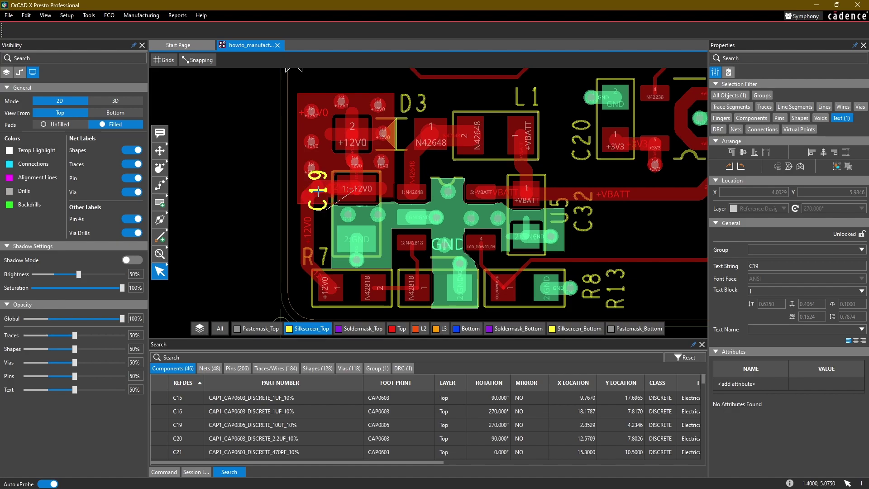
pyautogui.press('r')
pyautogui.click(318, 190)
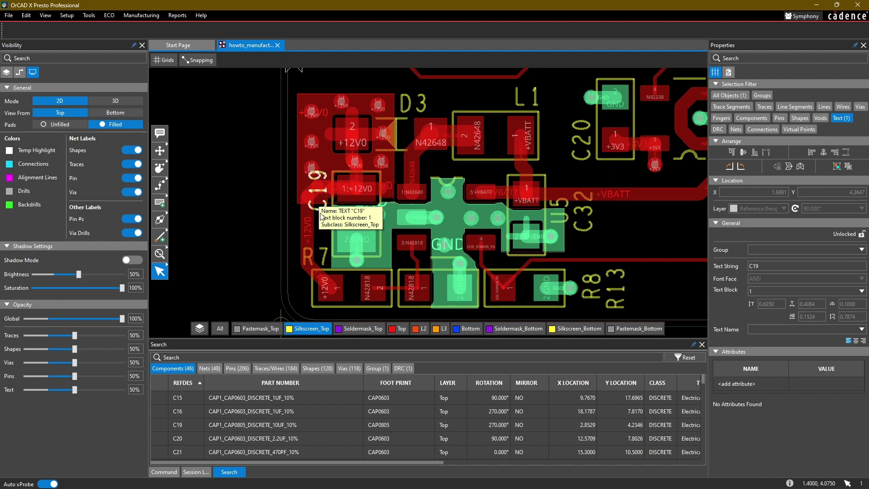
# Step: Hide the Top copper layer, show Soldermask_Top, and check the silkscreen text against the pad openings
pyautogui.moveTo(320, 177); pyautogui.dragTo(318, 193, button='middle')
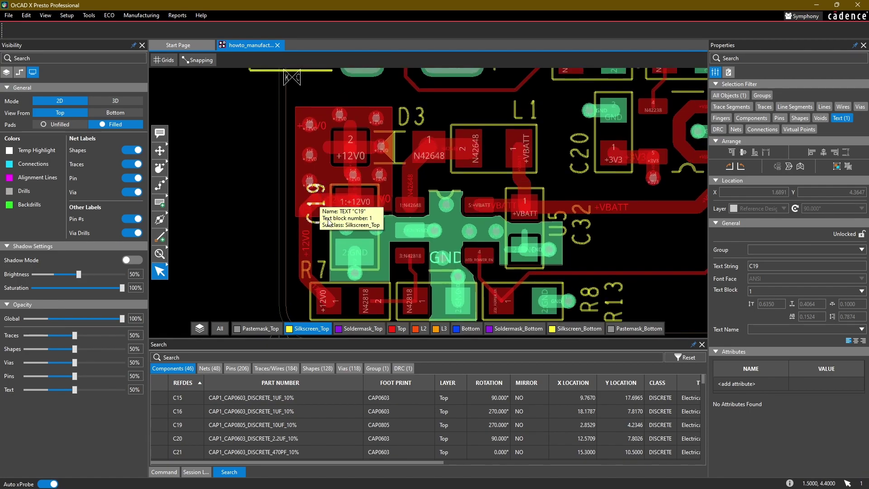
pyautogui.moveTo(557, 221); pyautogui.dragTo(473, 218, button='middle')
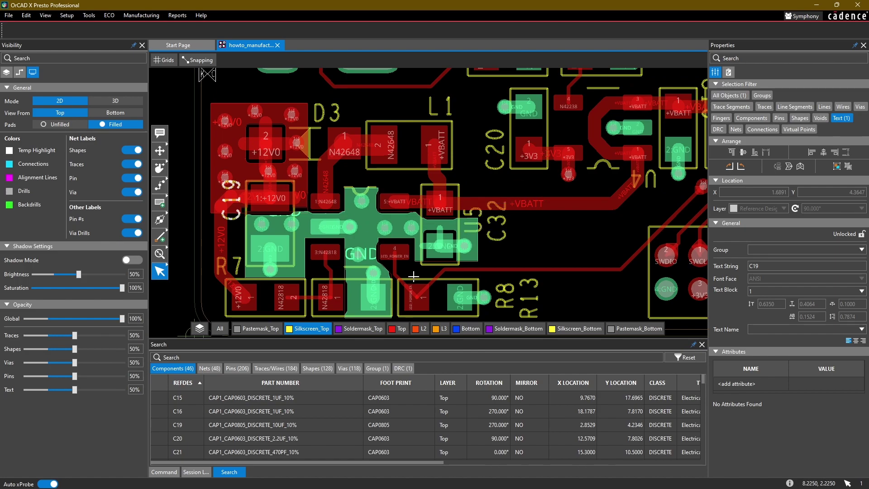
pyautogui.click(406, 331)
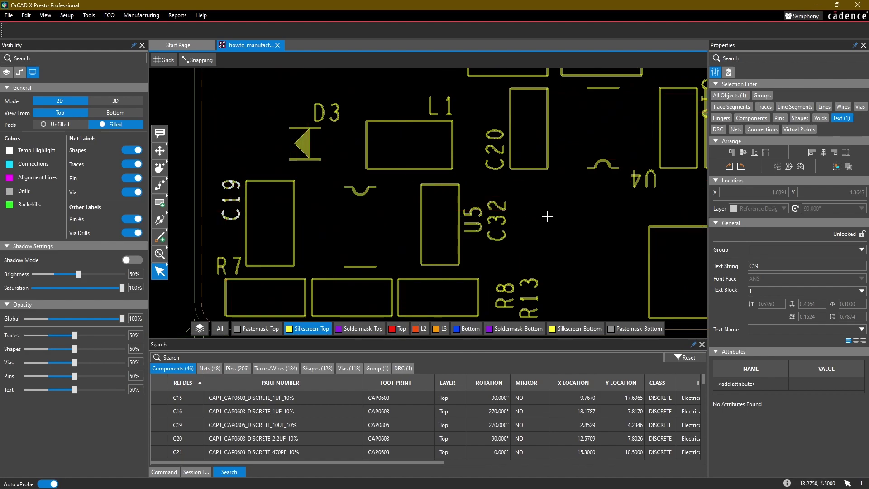
pyautogui.moveTo(409, 336); pyautogui.dragTo(379, 343, button='middle')
pyautogui.click(365, 329)
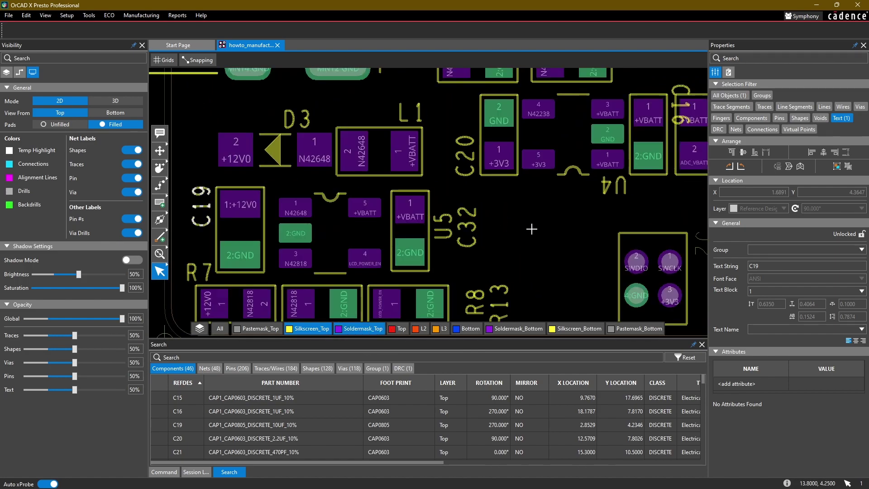
pyautogui.scroll(-3, 529, 258)
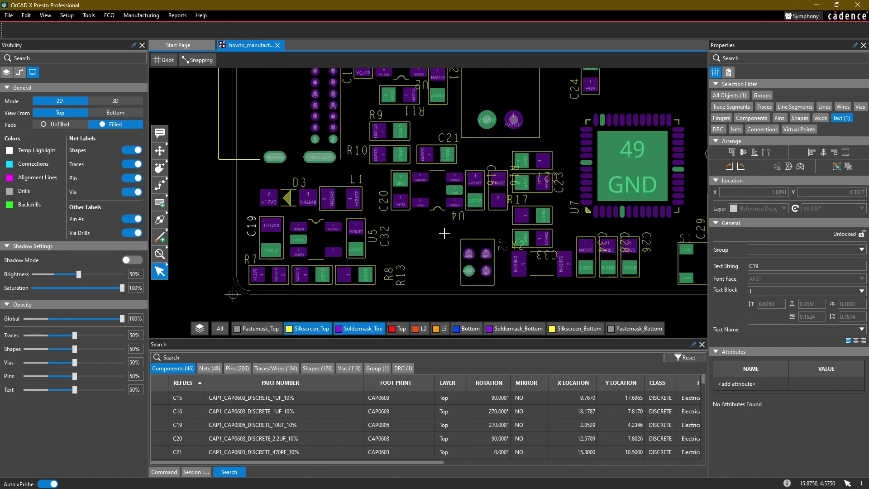
pyautogui.scroll(4, 443, 233)
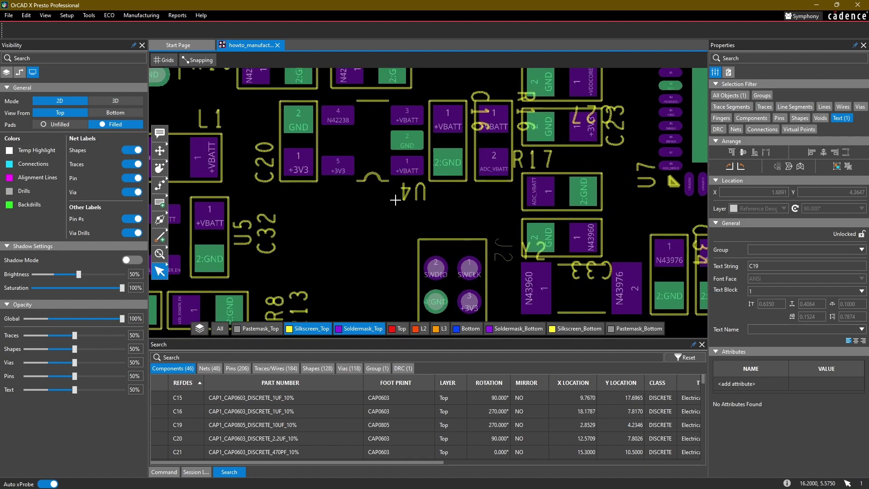
pyautogui.scroll(-3, 381, 208)
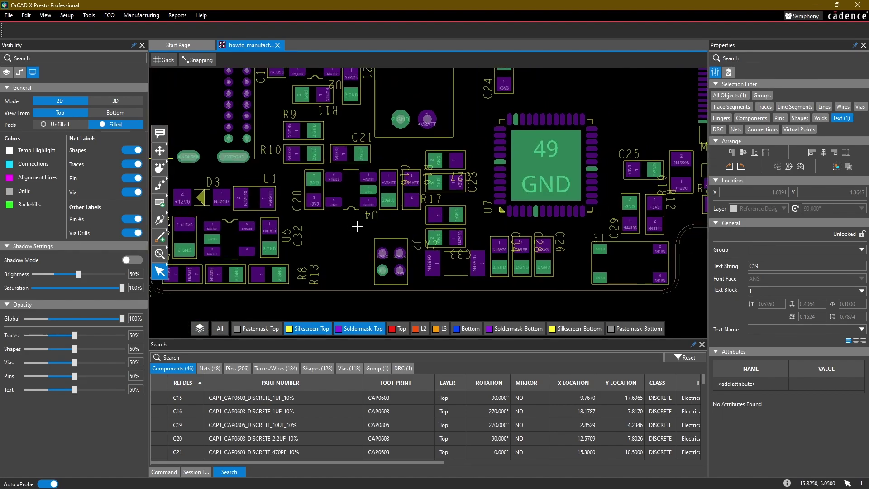
# Step: Restrict the selection filter to components and select the J2 header, leaving it at its original location
pyautogui.scroll(3, 357, 226)
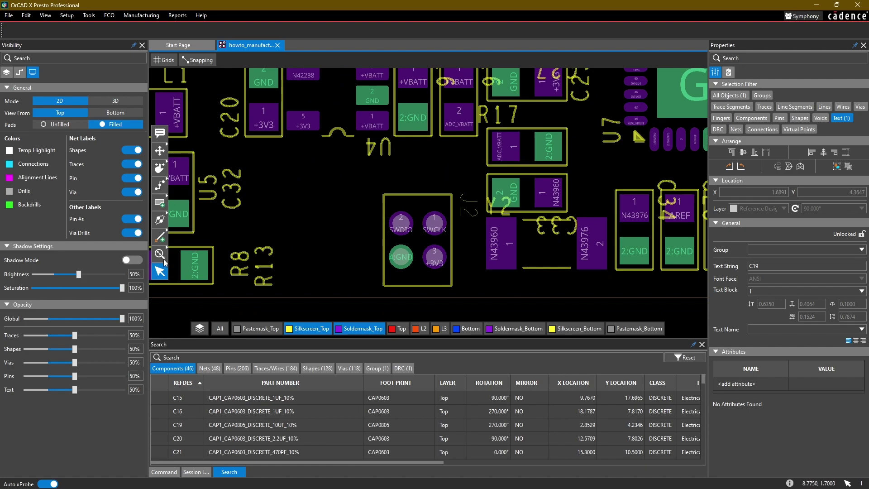
pyautogui.click(751, 118)
pyautogui.click(512, 227)
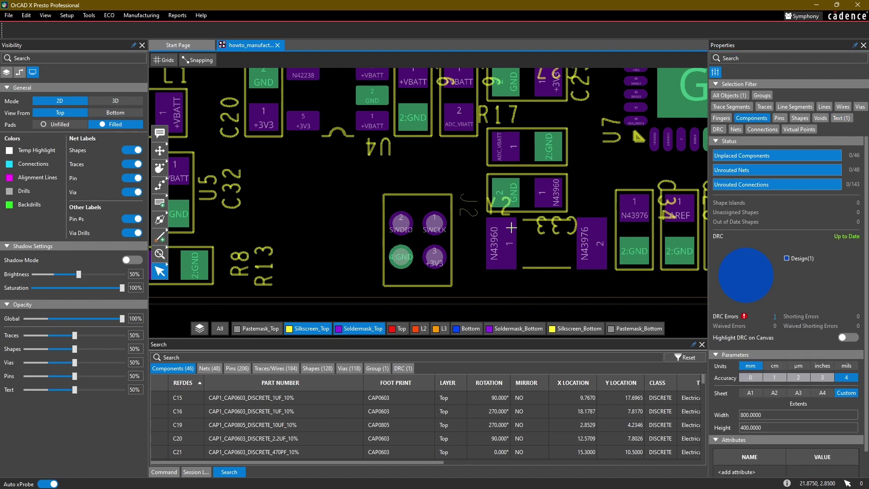
pyautogui.moveTo(433, 235)
pyautogui.mouseDown()
pyautogui.moveTo(526, 235)
pyautogui.moveTo(421, 237)
pyautogui.mouseUp()
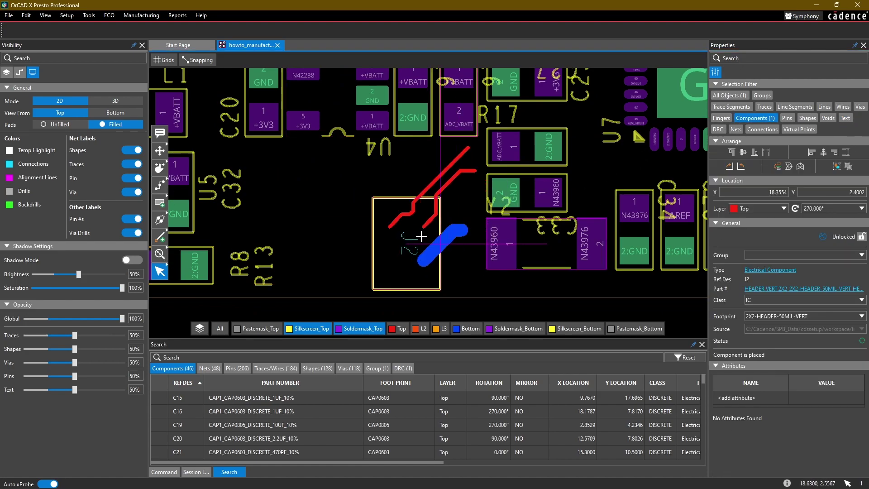
pyautogui.press('Escape')
pyautogui.click(416, 231)
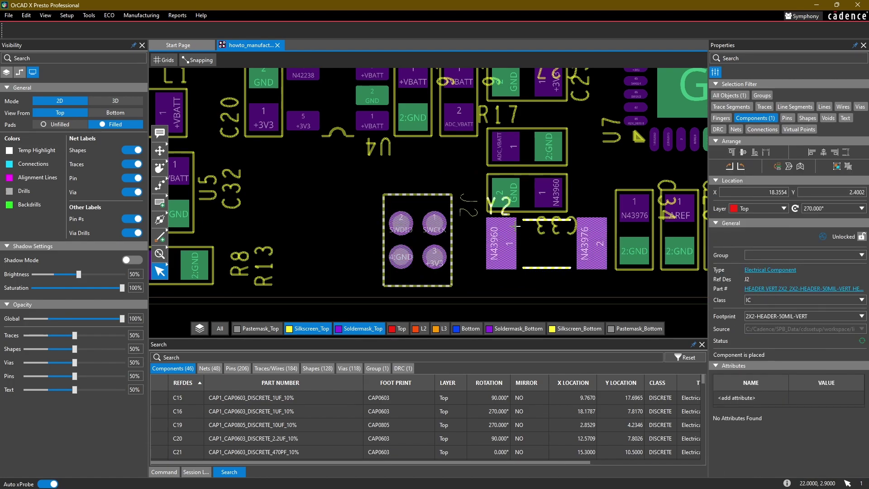
# Step: Draw a triangular marker beside pin 1 of header J2 as a polygon with Silkscreen shape use on the Silkscreen_Top layer
pyautogui.scroll(3, 437, 188)
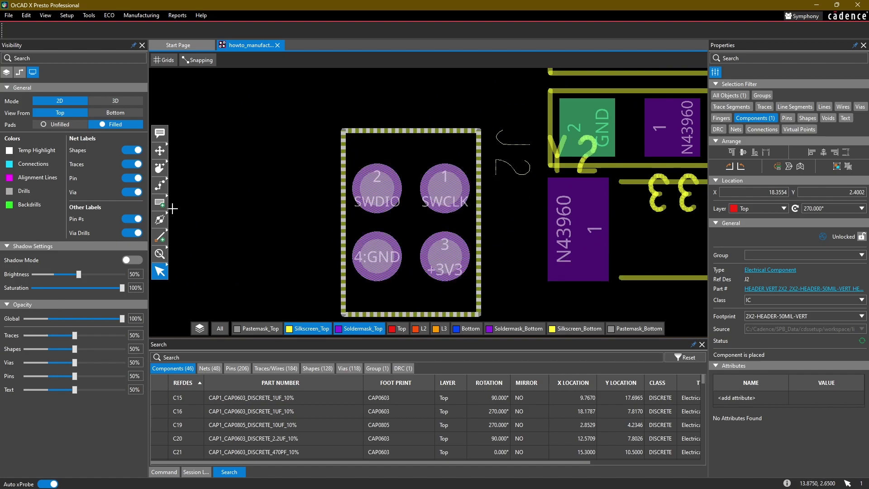
pyautogui.click(159, 203)
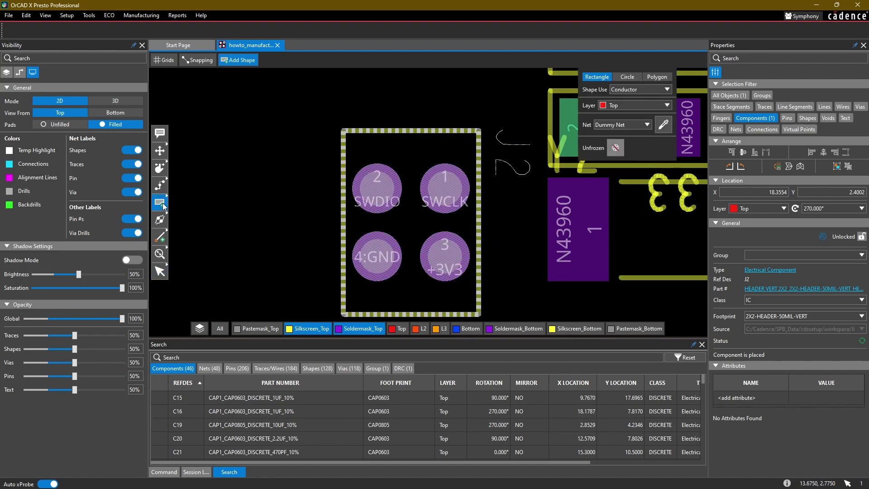
pyautogui.click(656, 77)
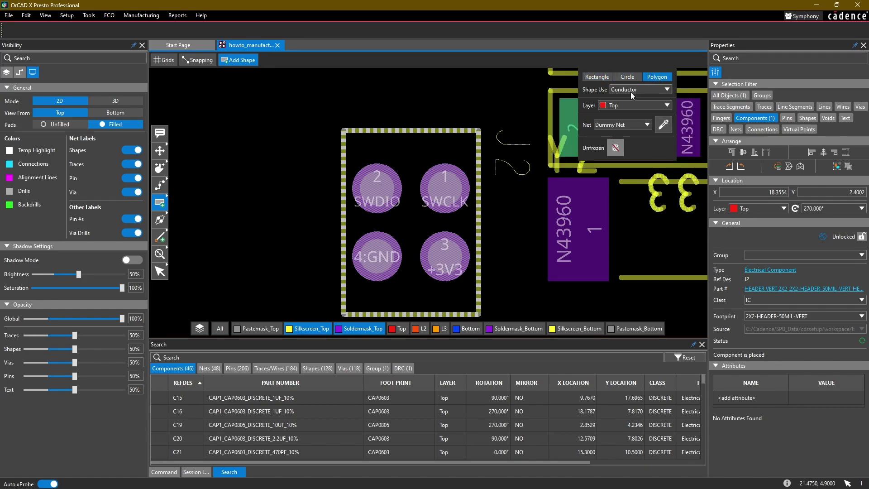
pyautogui.click(632, 90)
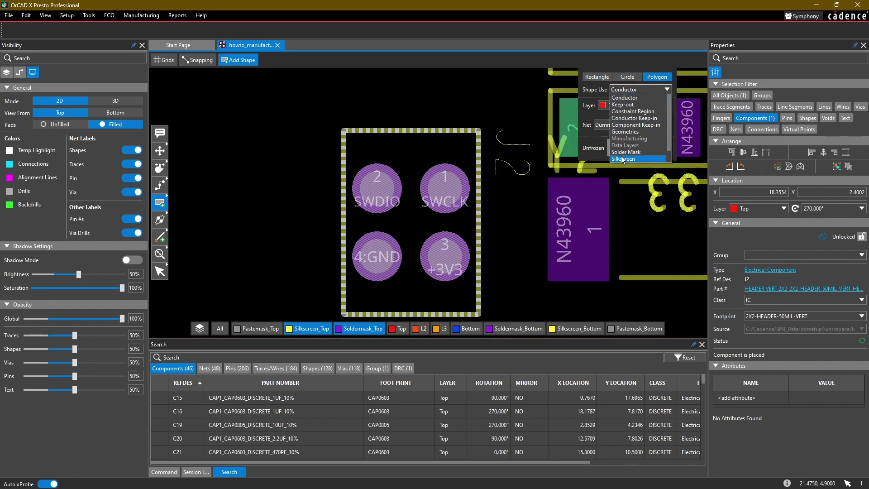
pyautogui.click(622, 159)
pyautogui.click(619, 103)
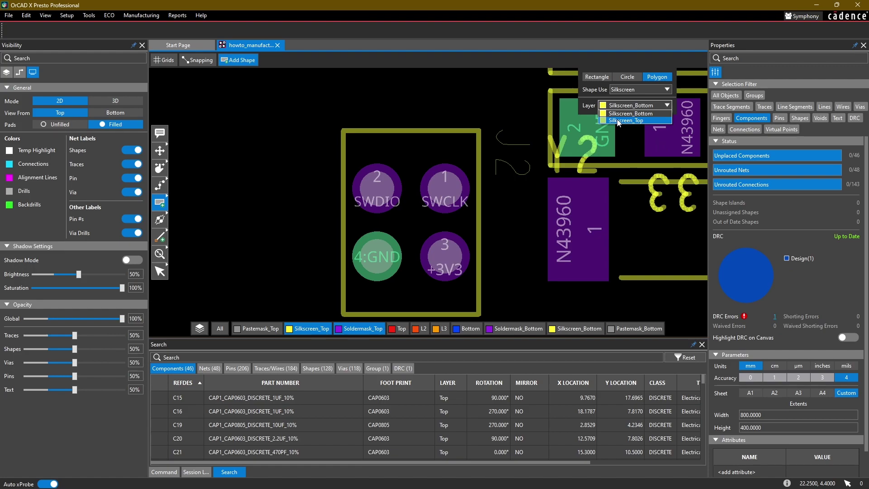
pyautogui.click(618, 120)
pyautogui.click(519, 164)
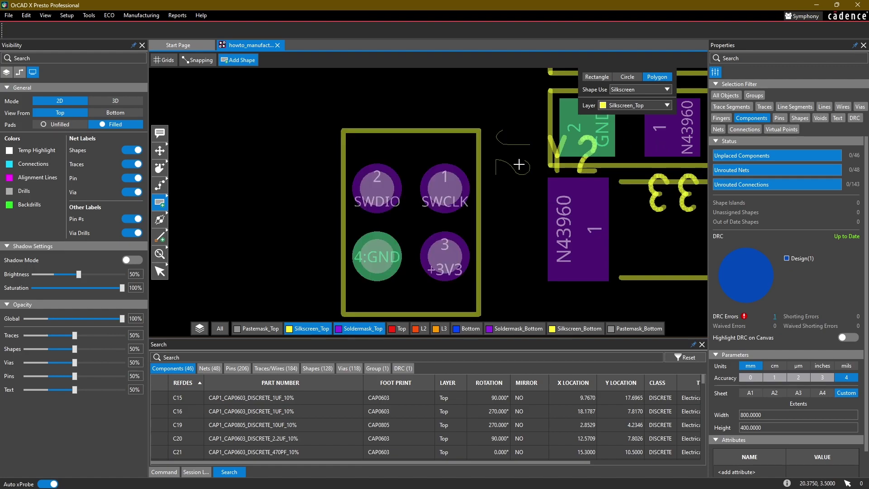
pyautogui.click(491, 191)
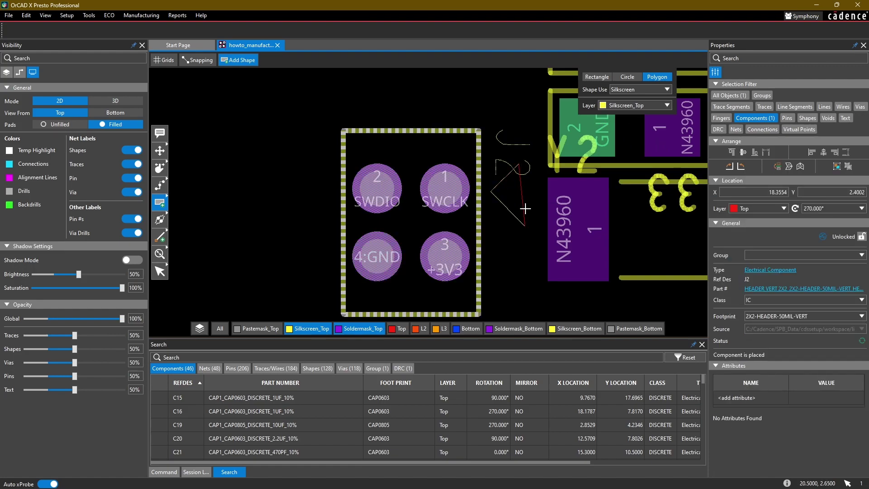
pyautogui.click(519, 219)
pyautogui.click(519, 165)
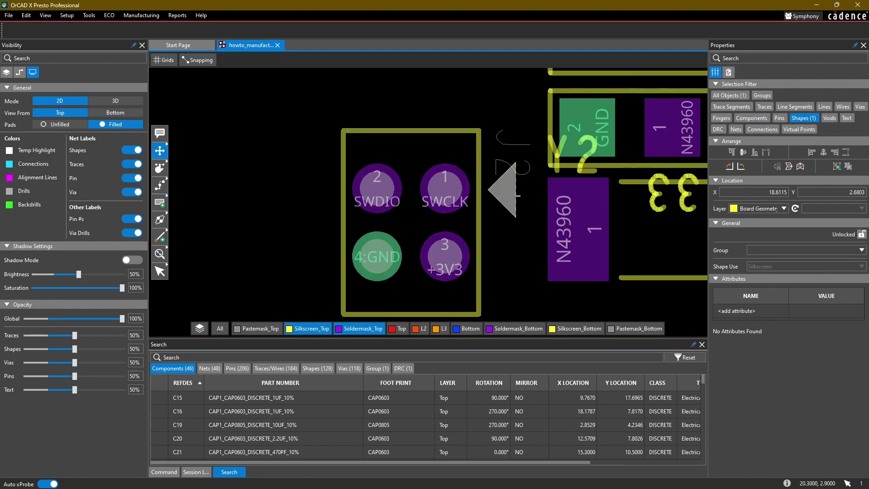
pyautogui.click(511, 106)
# Step: Delete the triangular silkscreen marker beside pin 1 of header J2 from the board
pyautogui.scroll(-1, 510, 110)
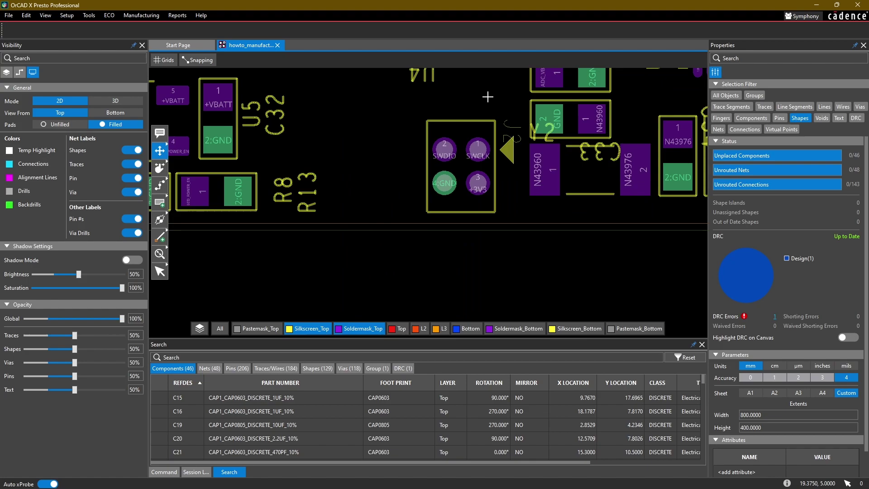
pyautogui.moveTo(488, 98); pyautogui.dragTo(461, 144, button='middle')
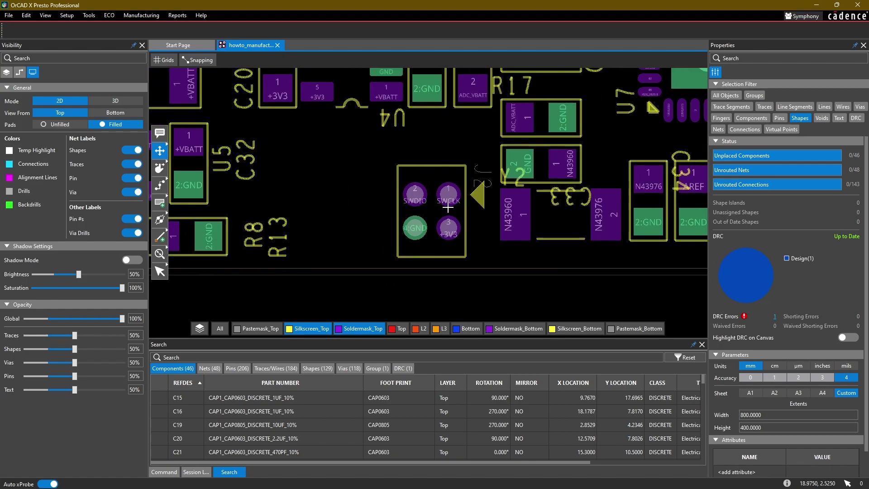
pyautogui.click(481, 195)
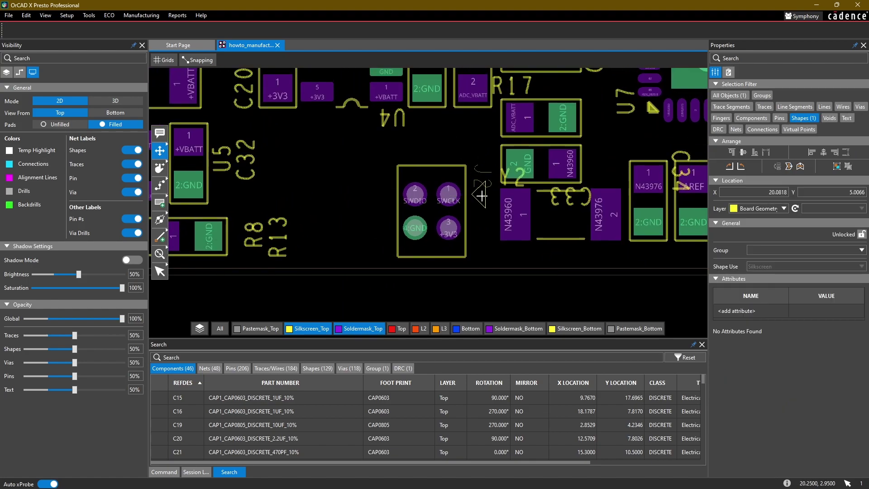
pyautogui.click(481, 239)
pyautogui.click(160, 272)
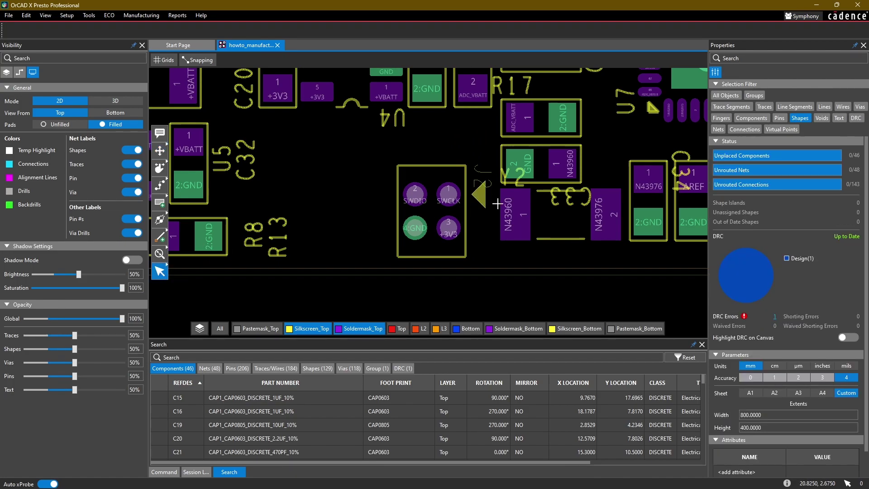
pyautogui.click(481, 195)
pyautogui.press('Delete')
# Step: Restrict the selection filter to components and open header J2's 2X2-HEADER-50MIL-VERT footprint for editing
pyautogui.click(751, 118)
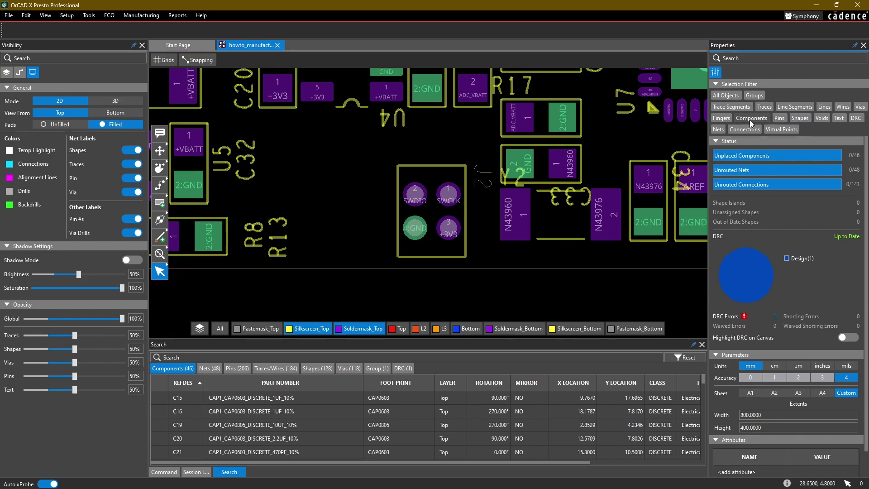
pyautogui.click(437, 205)
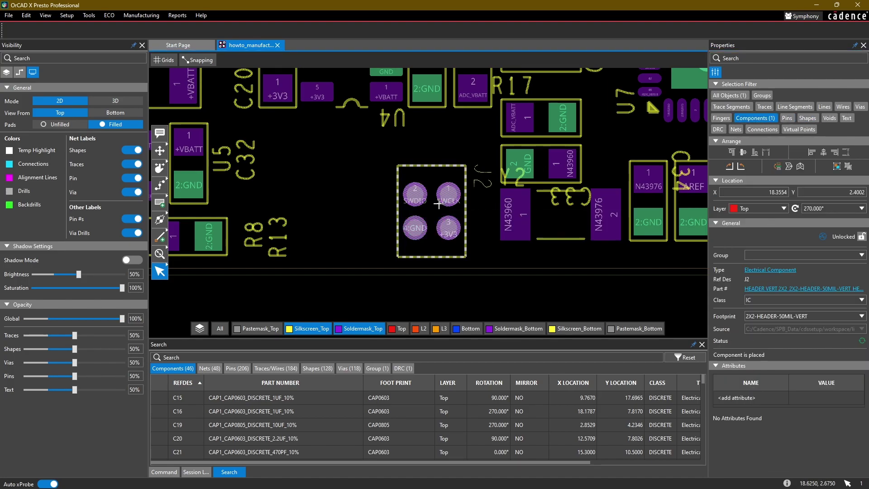
pyautogui.rightClick(437, 205)
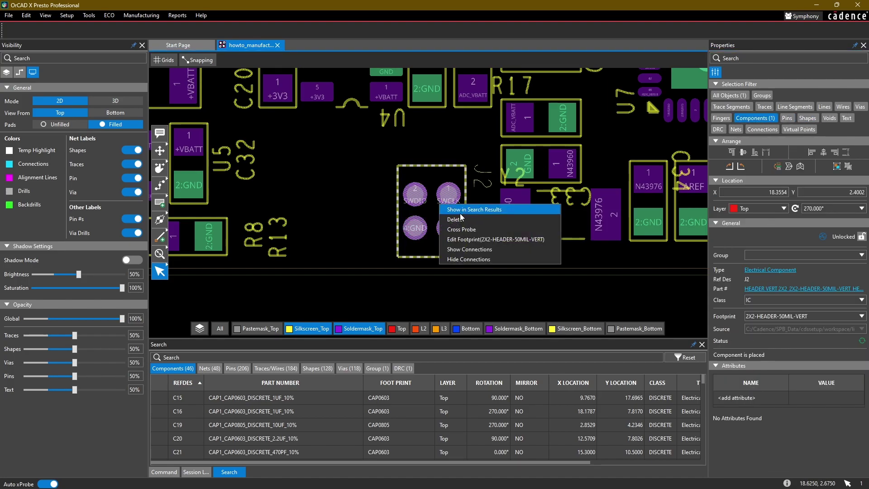
pyautogui.click(468, 240)
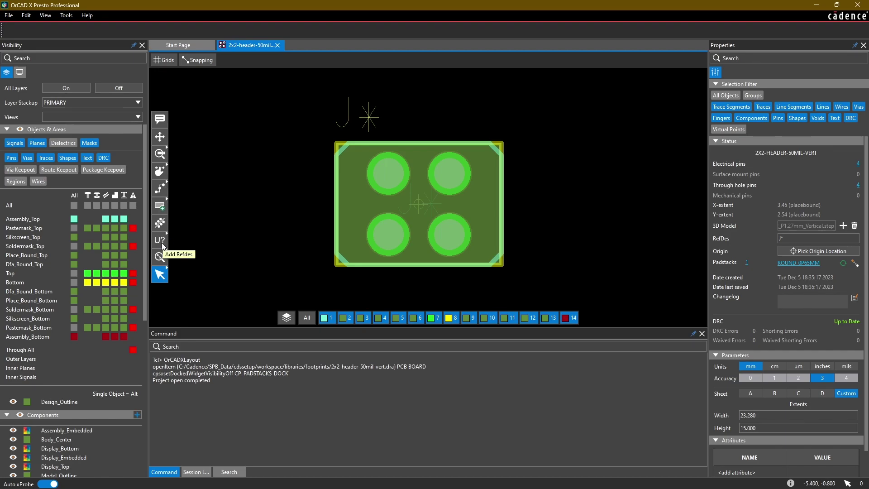
pyautogui.click(161, 242)
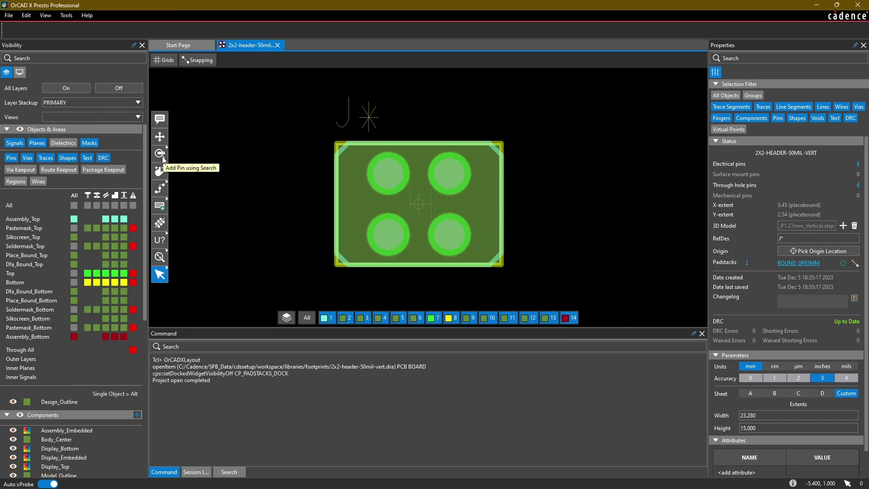
pyautogui.click(163, 159)
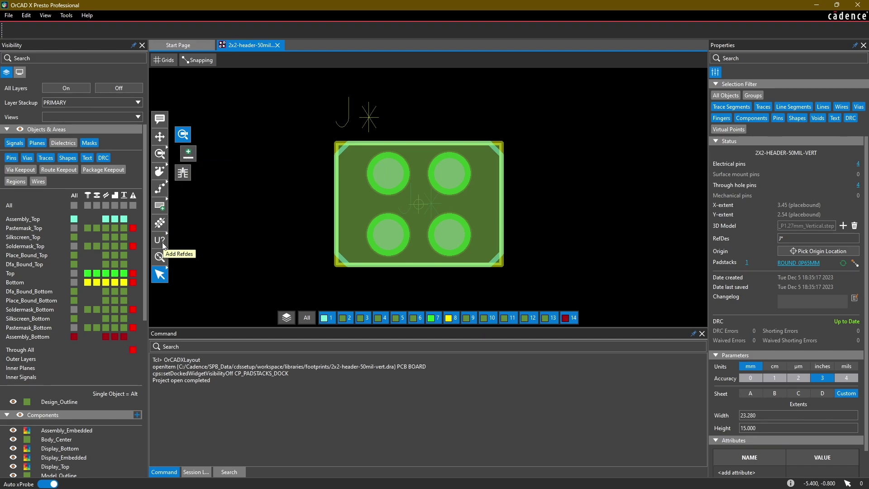
pyautogui.moveTo(287, 231); pyautogui.dragTo(280, 239, button='middle')
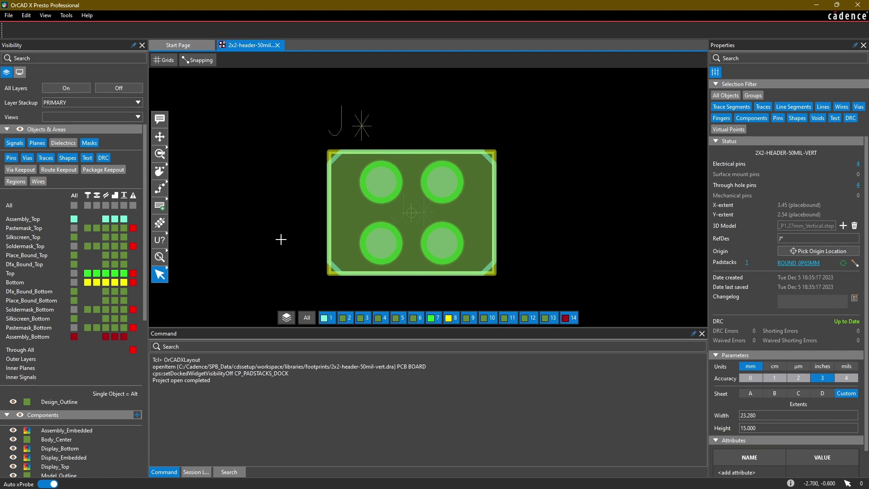
pyautogui.scroll(1, 272, 228)
pyautogui.scroll(-1, 299, 223)
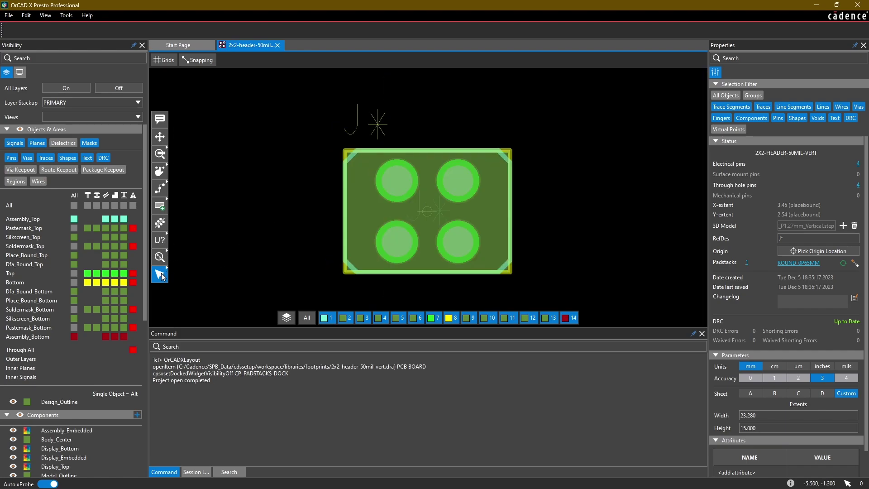
pyautogui.scroll(2, 398, 183)
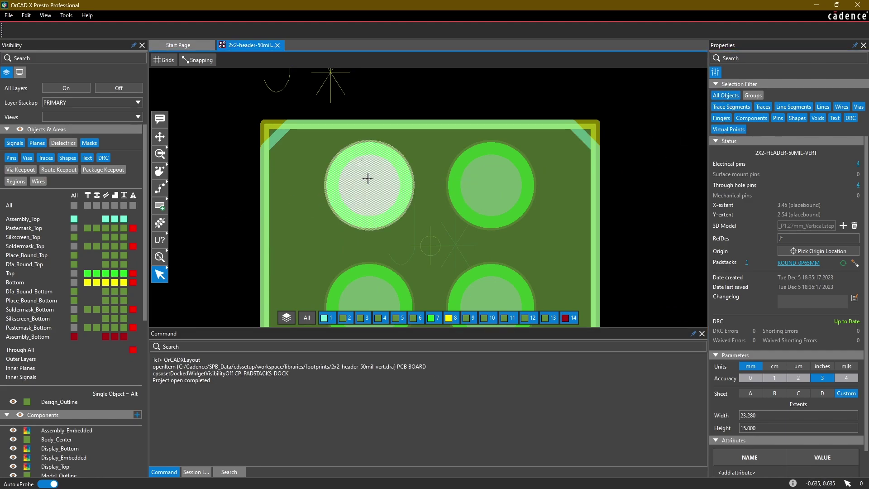
pyautogui.scroll(-2, 206, 180)
# Step: Change the Pin_Number display colour to white so the footprint's pin numbers can be read on the pads
pyautogui.scroll(-6, 101, 265)
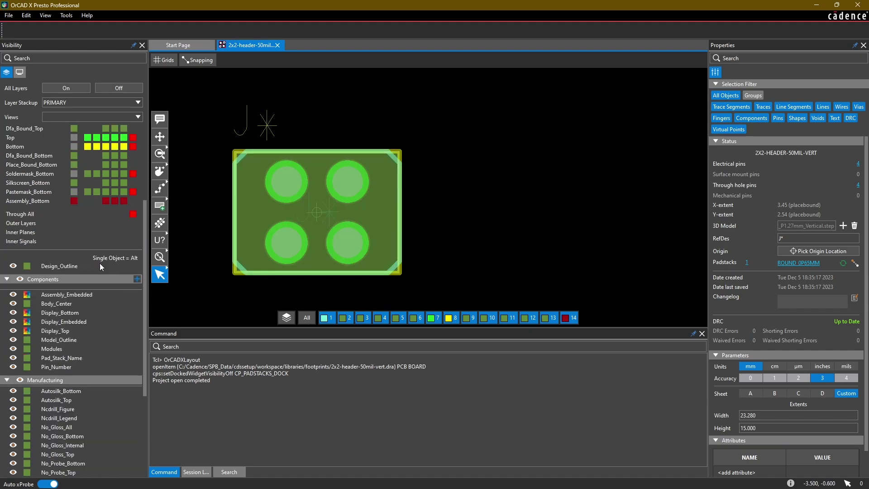
pyautogui.click(25, 339)
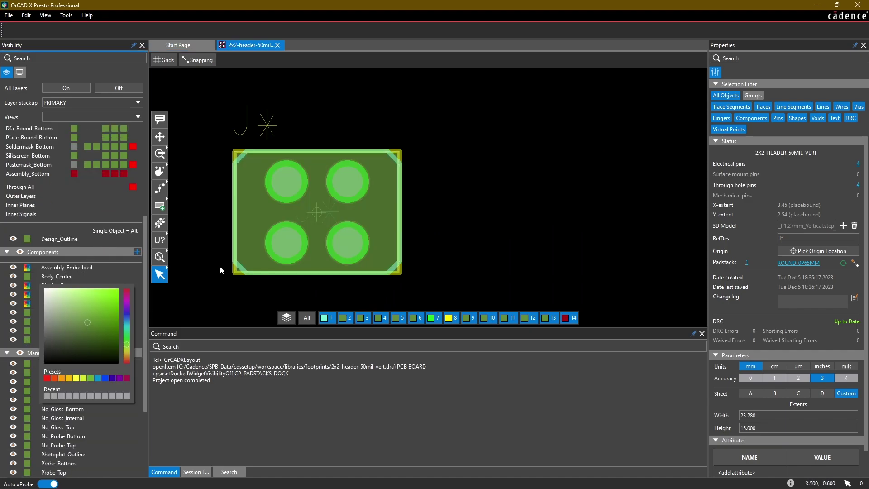
pyautogui.click(42, 291)
pyautogui.scroll(1, 248, 227)
pyautogui.moveTo(277, 203); pyautogui.dragTo(337, 219, button='middle')
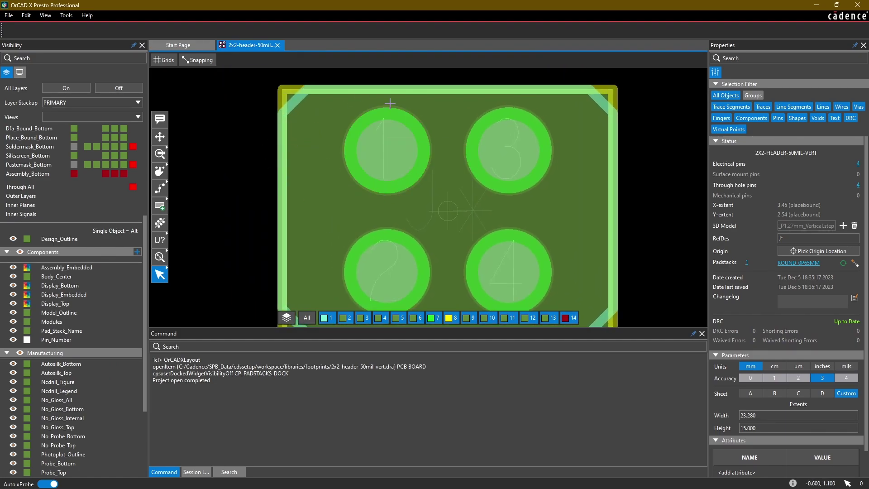
pyautogui.scroll(-2, 235, 155)
pyautogui.moveTo(230, 124); pyautogui.dragTo(240, 188, button='middle')
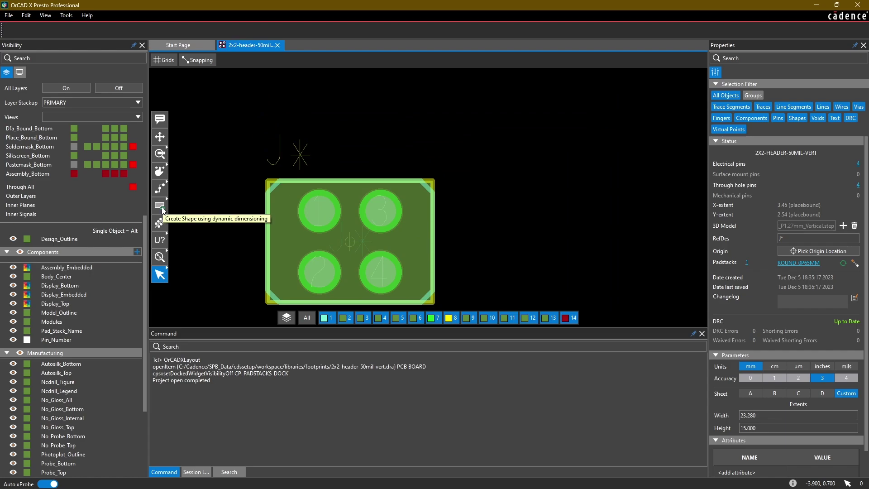
pyautogui.moveTo(163, 210)
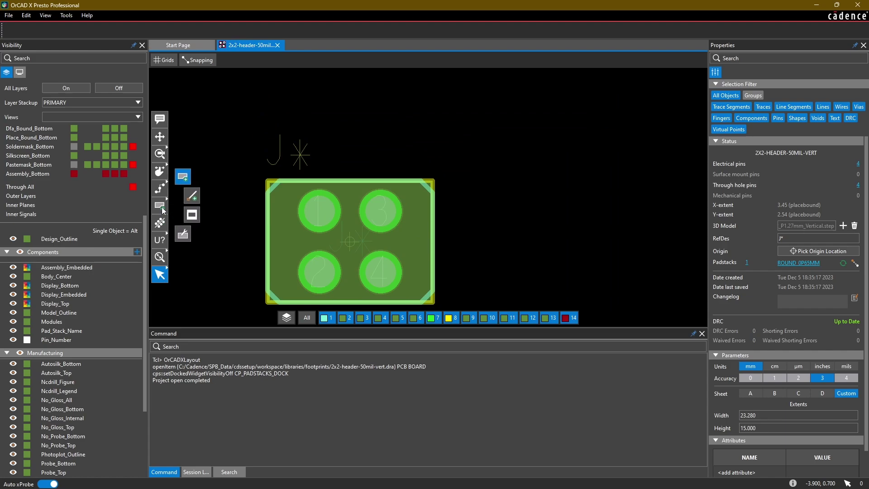
pyautogui.click(193, 198)
pyautogui.moveTo(231, 168); pyautogui.dragTo(264, 167, button='middle')
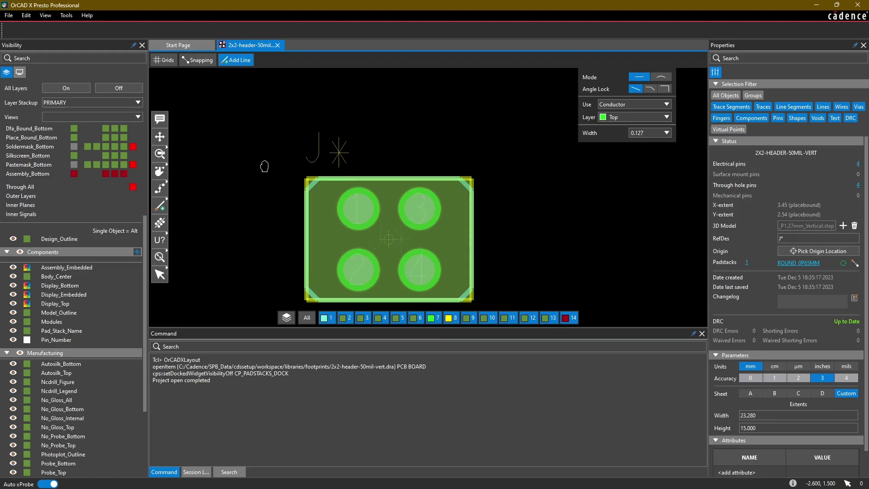
# Step: Start a new polygon shape with Silkscreen shape use on the Silkscreen_Top layer and Filled style
pyautogui.moveTo(169, 203)
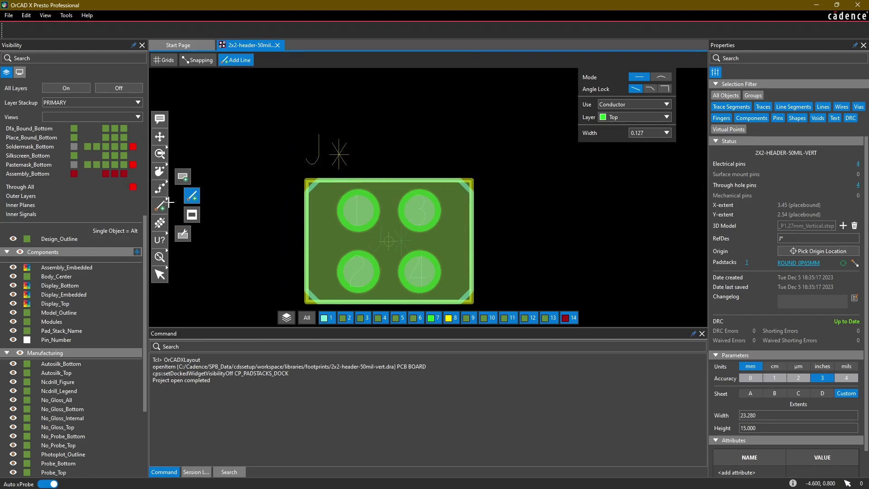
pyautogui.click(189, 180)
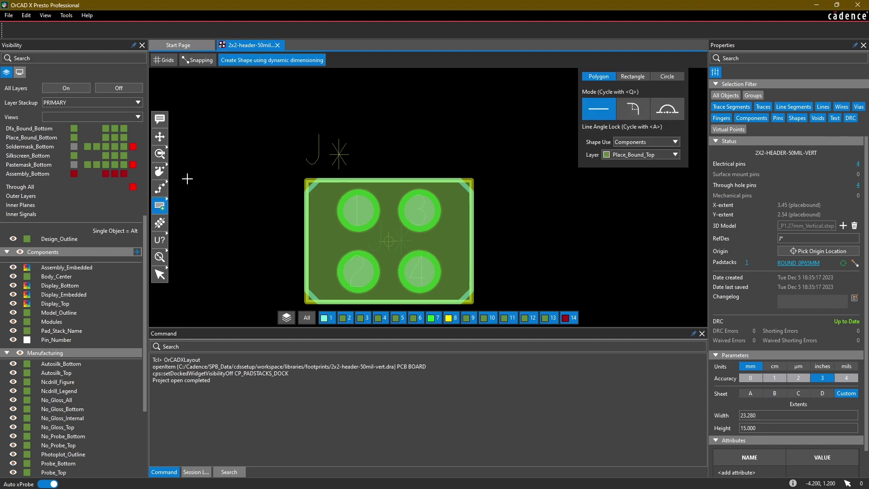
pyautogui.click(621, 77)
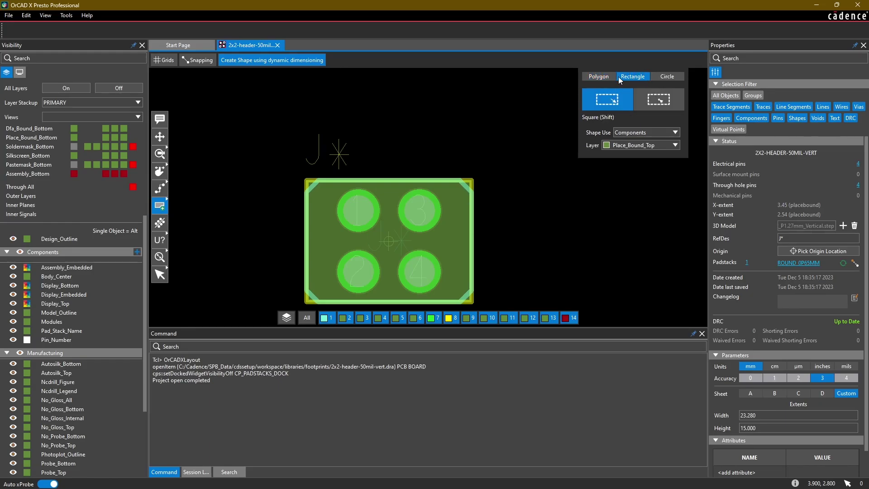
pyautogui.click(603, 78)
pyautogui.click(644, 142)
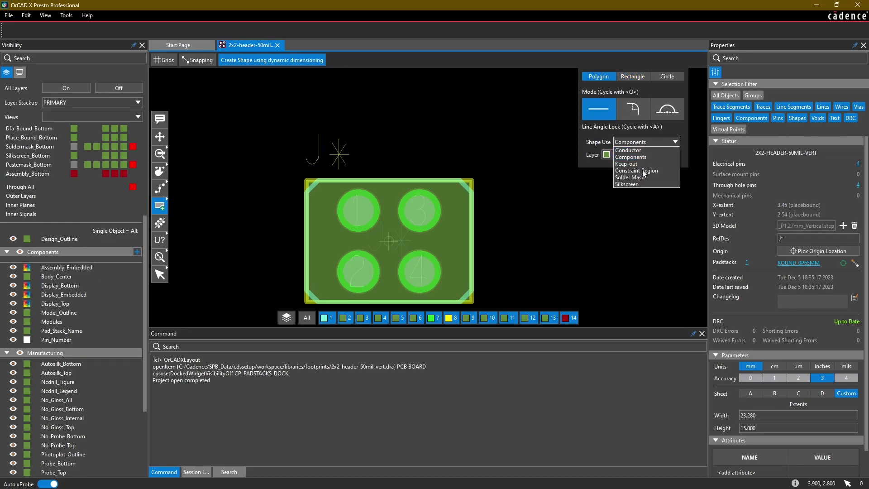
pyautogui.click(639, 181)
pyautogui.click(620, 154)
pyautogui.click(624, 169)
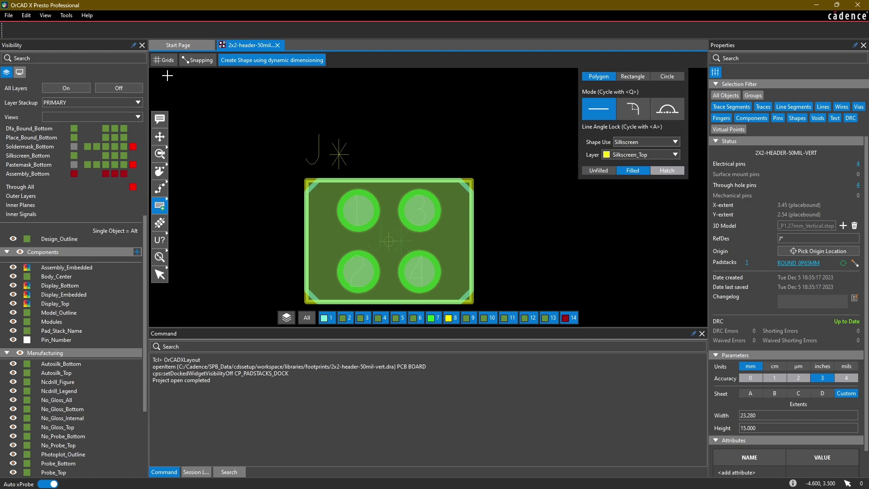
# Step: Display the grid and draw a filled triangle pointing at pin 1 above the header outline, at about X -0.63, Y 1.69 mm
pyautogui.click(164, 59)
pyautogui.scroll(2, 377, 159)
pyautogui.click(341, 174)
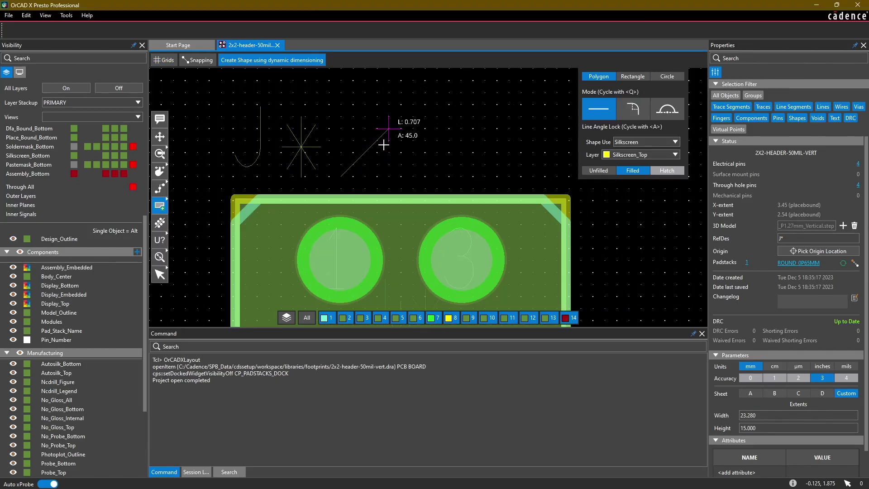
pyautogui.click(376, 141)
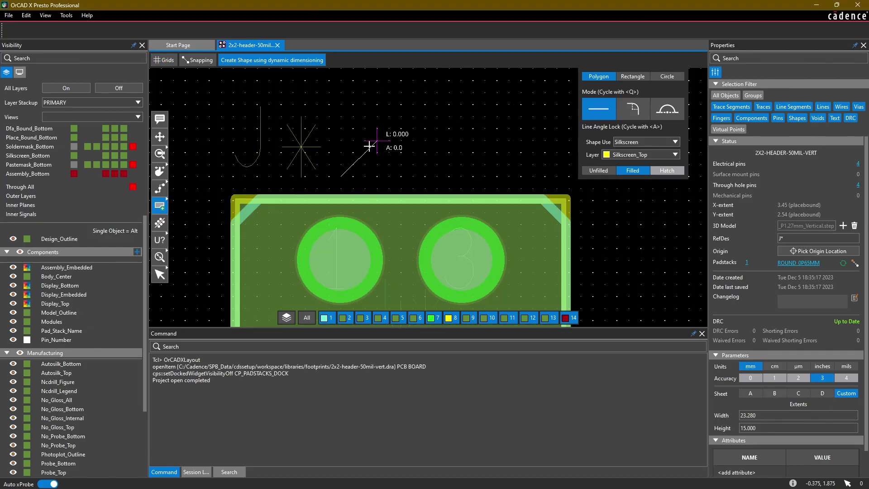
pyautogui.click(304, 142)
pyautogui.click(341, 174)
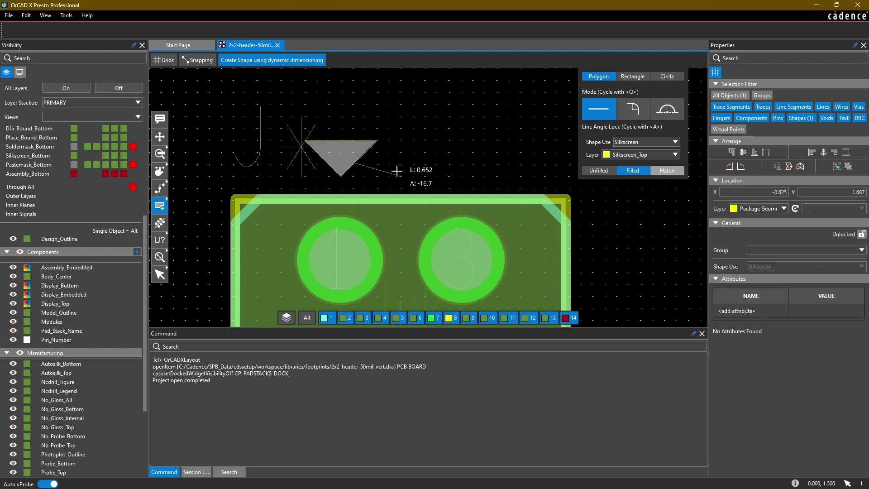
pyautogui.press('Escape')
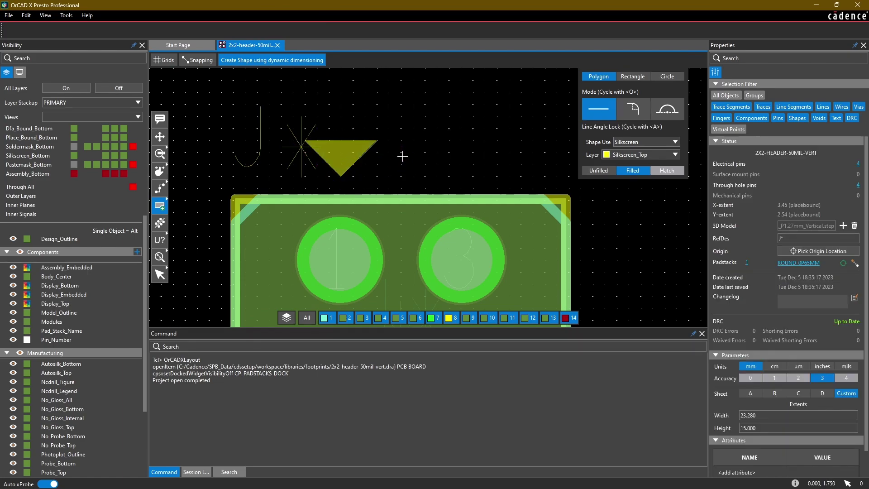
# Step: Save the modified footprint, overwriting the existing 2x2-header-50mil-vert.dra file
pyautogui.scroll(-2, 431, 141)
pyautogui.moveTo(431, 140); pyautogui.dragTo(448, 119, button='middle')
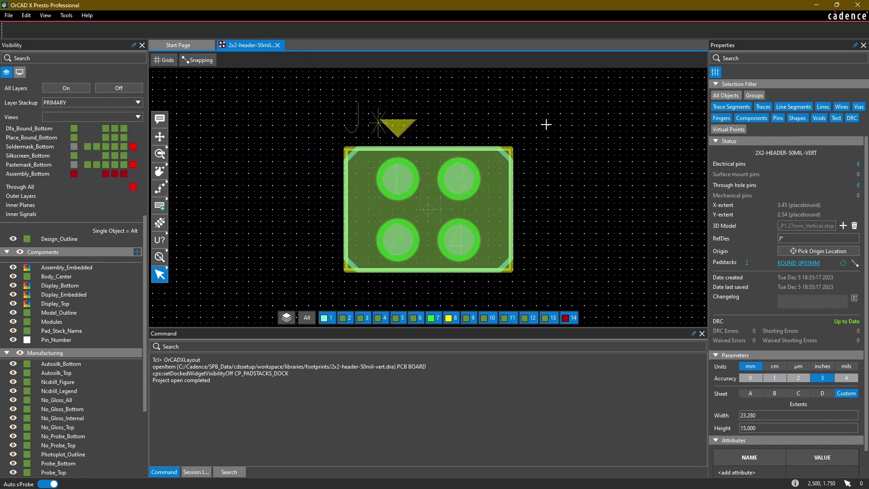
pyautogui.click(9, 15)
pyautogui.click(21, 28)
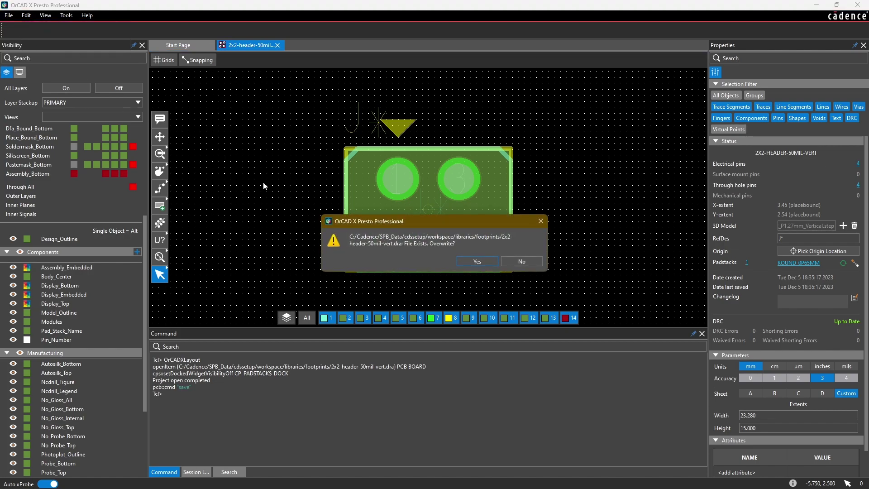
pyautogui.click(476, 261)
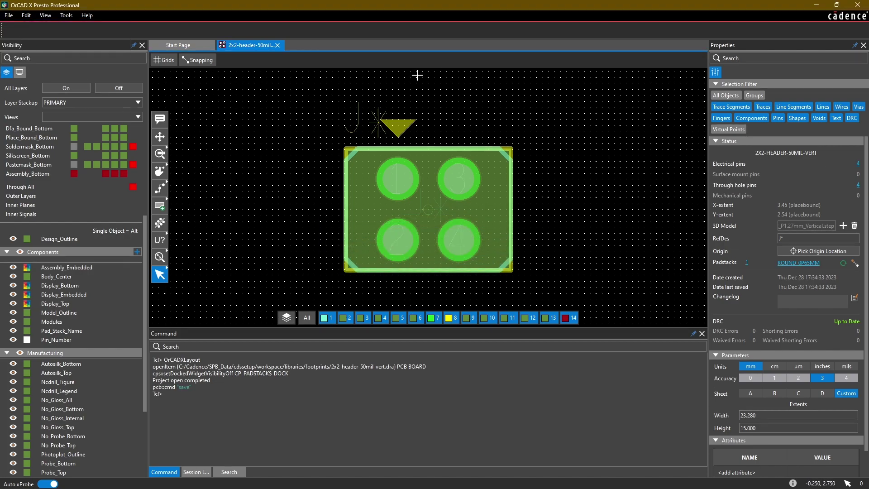
pyautogui.moveTo(313, 124)
pyautogui.mouseDown(button='middle')
pyautogui.moveTo(298, 120)
pyautogui.moveTo(314, 123)
pyautogui.mouseUp(button='middle')
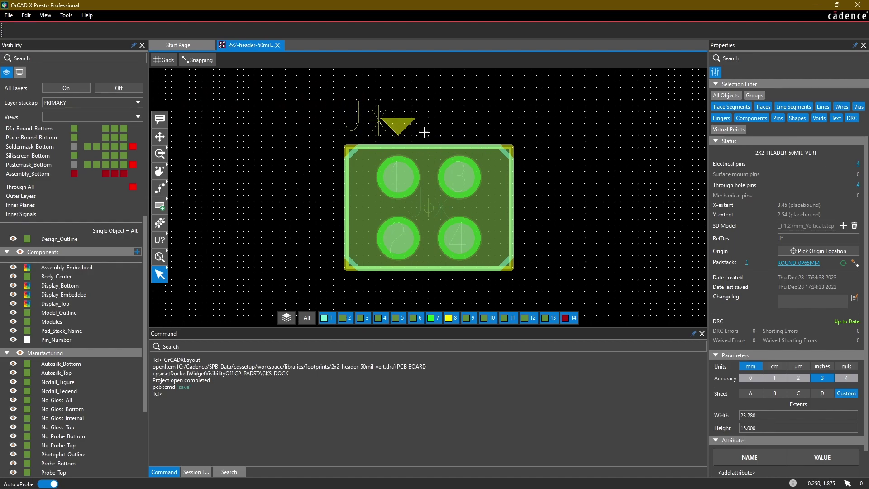
# Step: Close the footprint editor and refresh the modified J2 symbol on the board
pyautogui.click(862, 7)
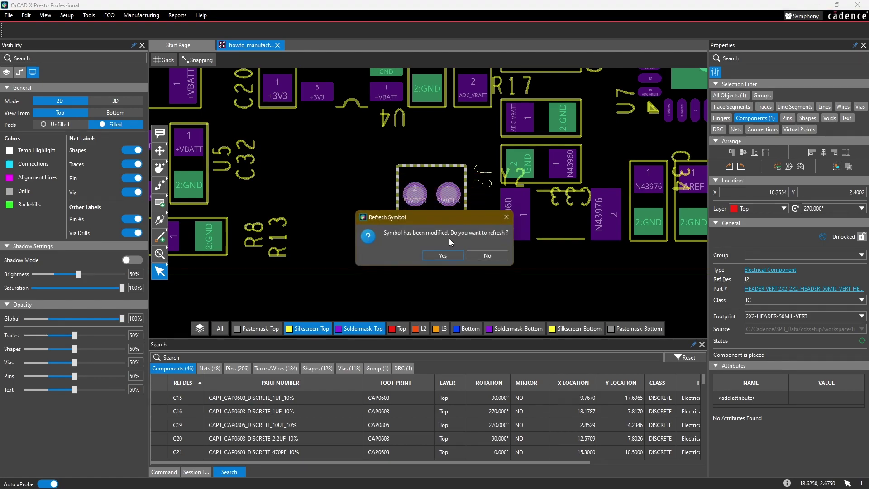
pyautogui.click(442, 255)
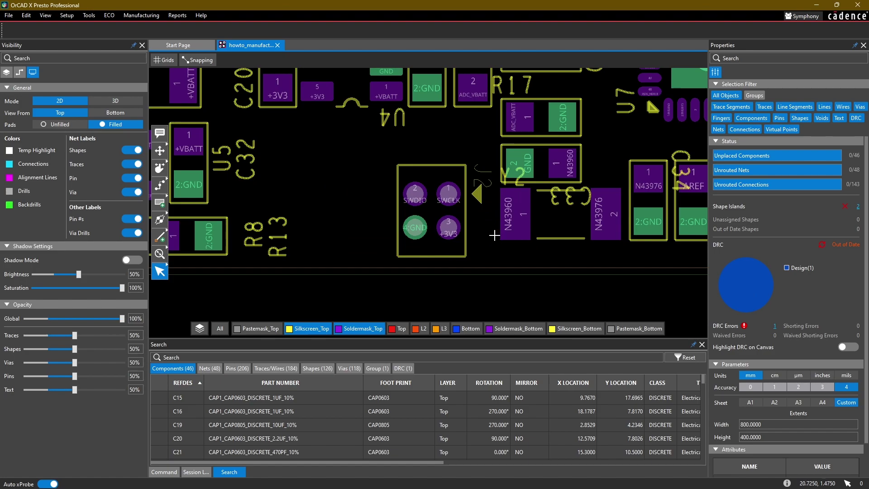
pyautogui.scroll(2, 481, 197)
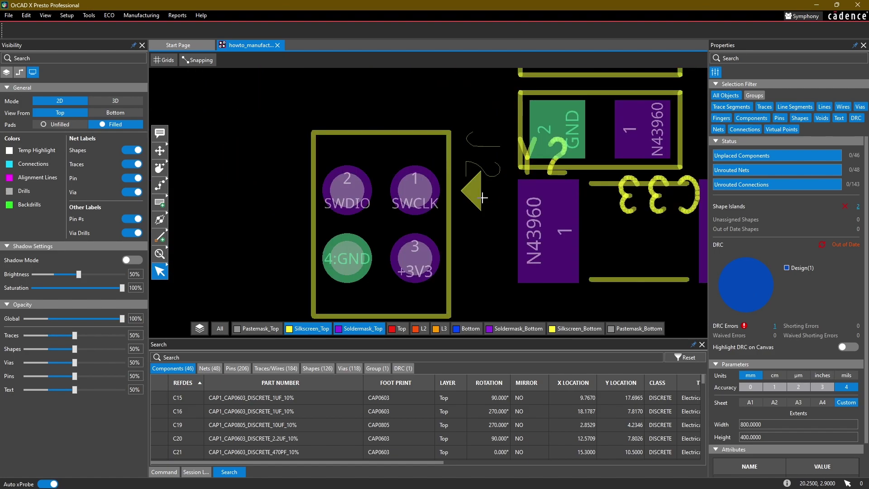
pyautogui.scroll(-2, 416, 199)
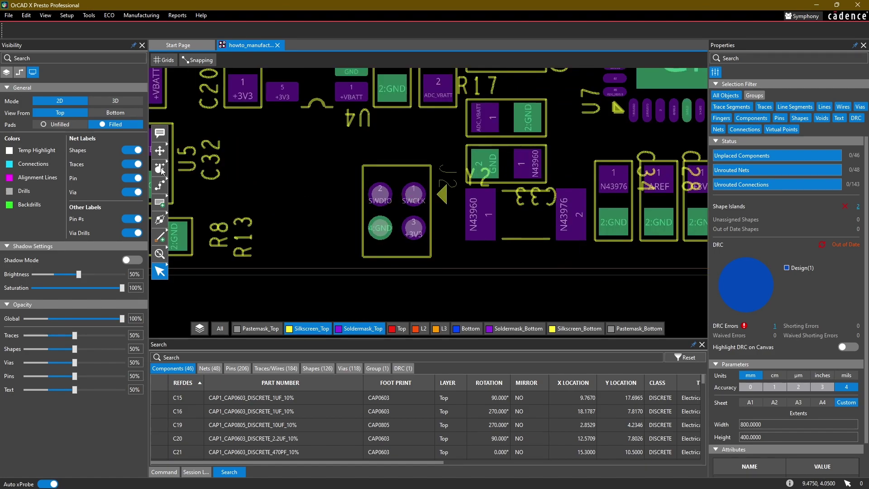
pyautogui.click(163, 153)
pyautogui.click(413, 199)
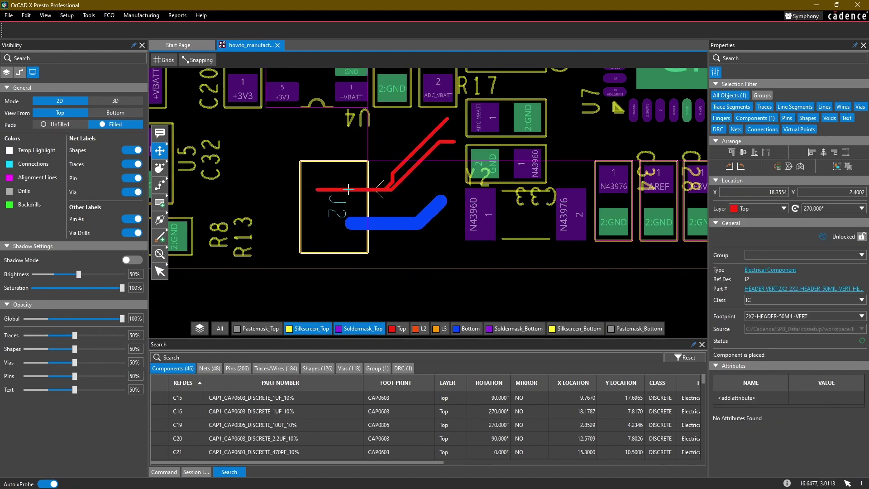
pyautogui.press('Escape')
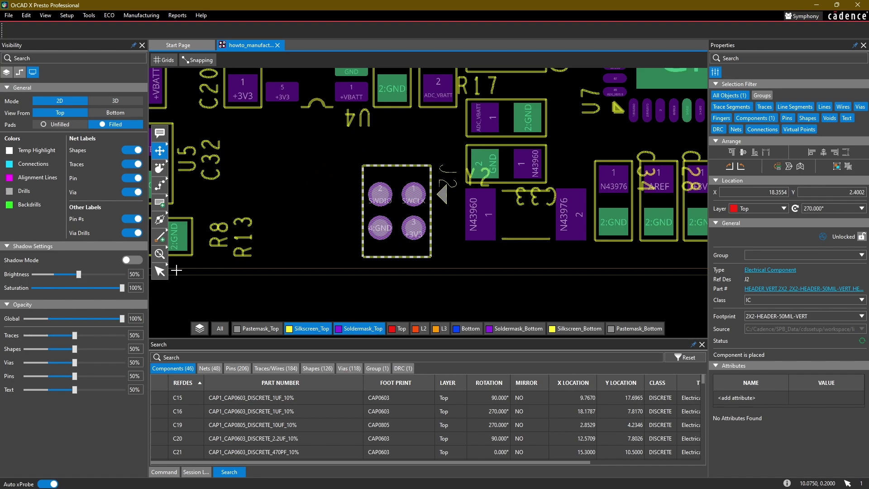
pyautogui.click(160, 271)
pyautogui.click(426, 145)
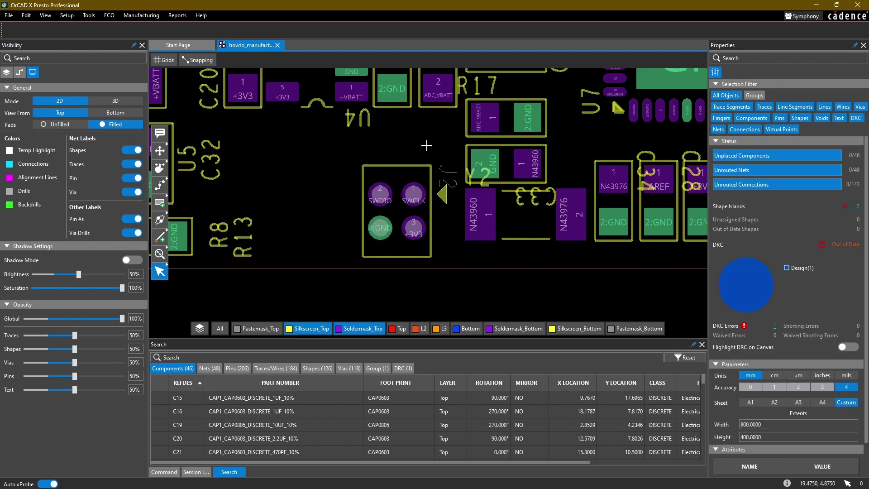
# Step: Examine J2's pin 1 marker and look over the top silkscreen for a free area above U7
pyautogui.scroll(2, 439, 161)
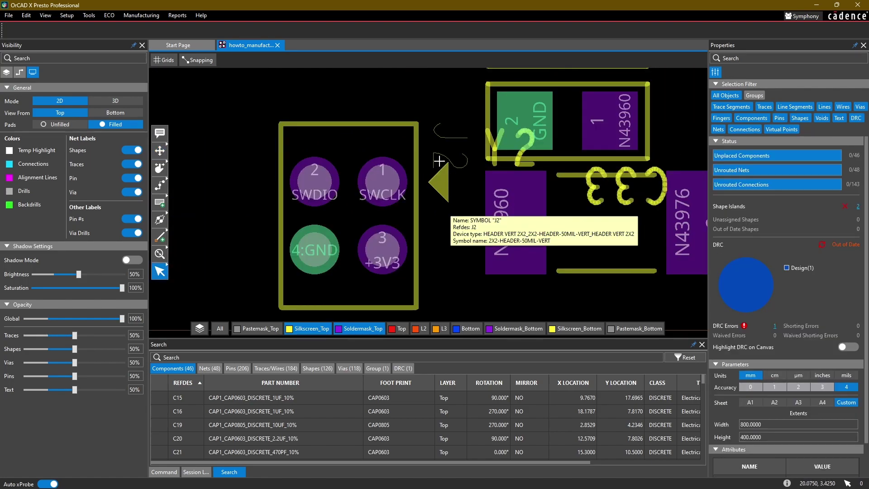
pyautogui.scroll(-2, 451, 128)
pyautogui.scroll(-3, 452, 132)
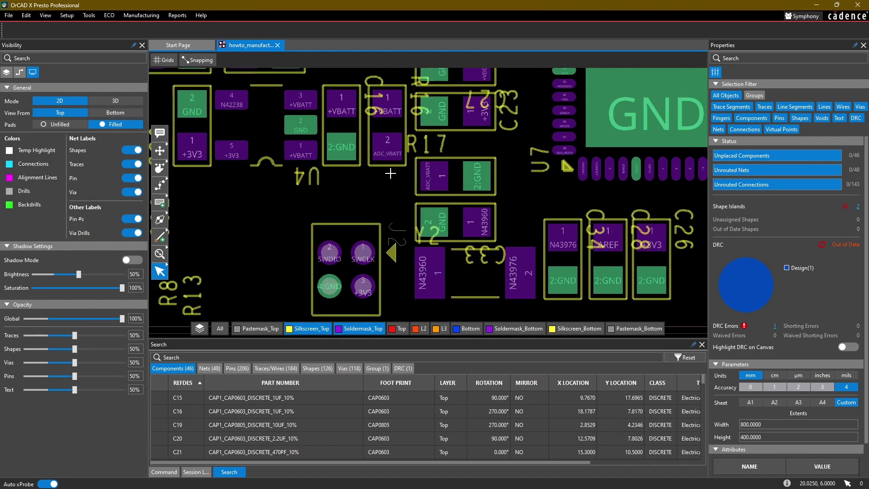
pyautogui.scroll(-3, 456, 137)
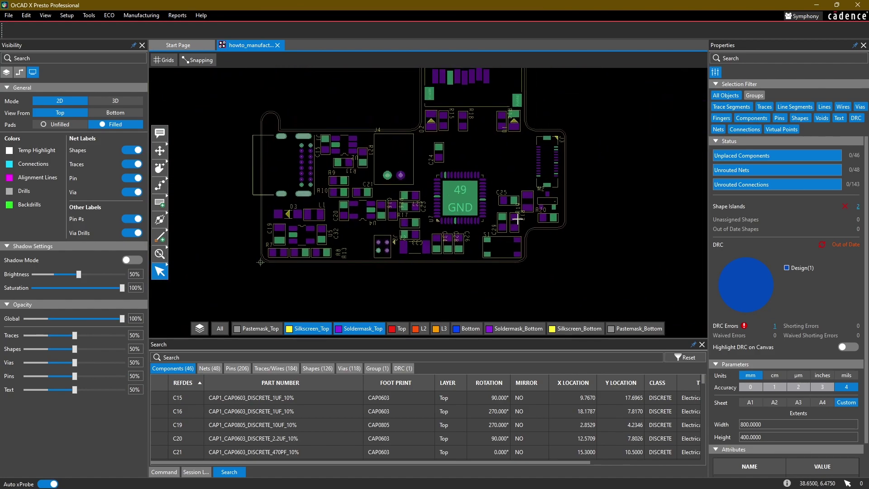
pyautogui.scroll(2, 538, 199)
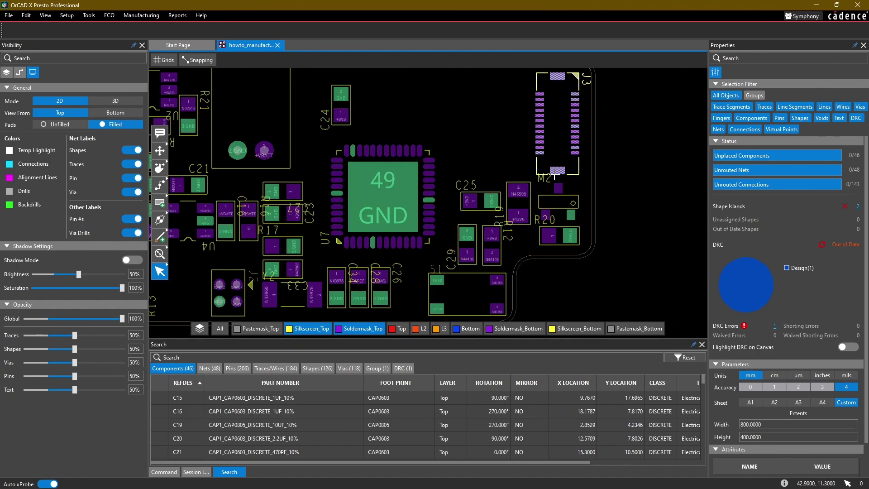
pyautogui.scroll(-1, 490, 157)
pyautogui.moveTo(456, 110); pyautogui.dragTo(457, 175, button='middle')
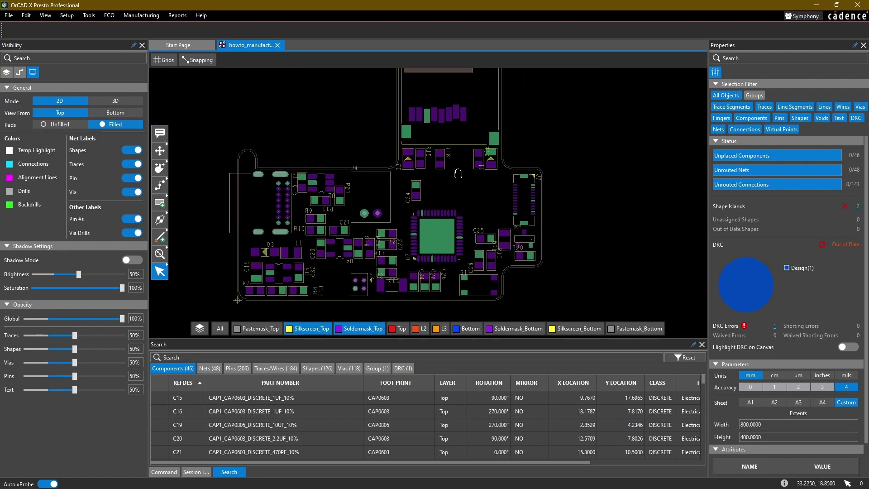
pyautogui.scroll(4, 460, 200)
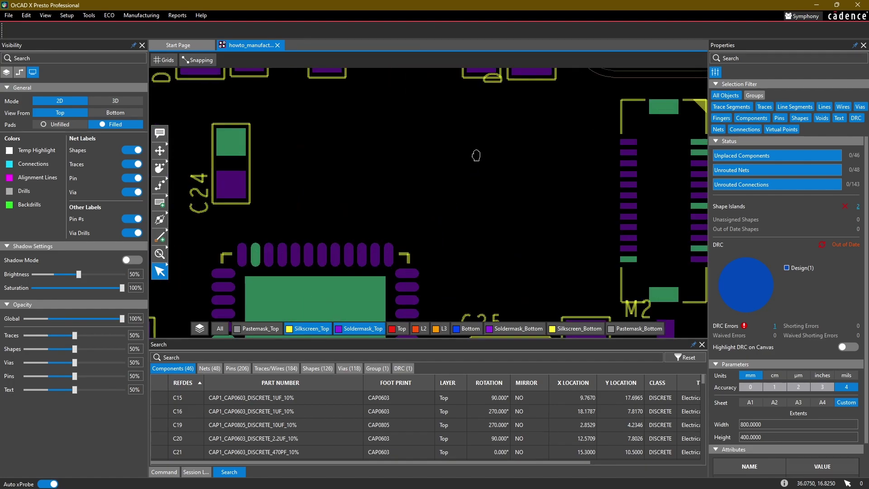
# Step: Start adding text with Silkscreen use on the Silkscreen_Top layer
pyautogui.click(161, 242)
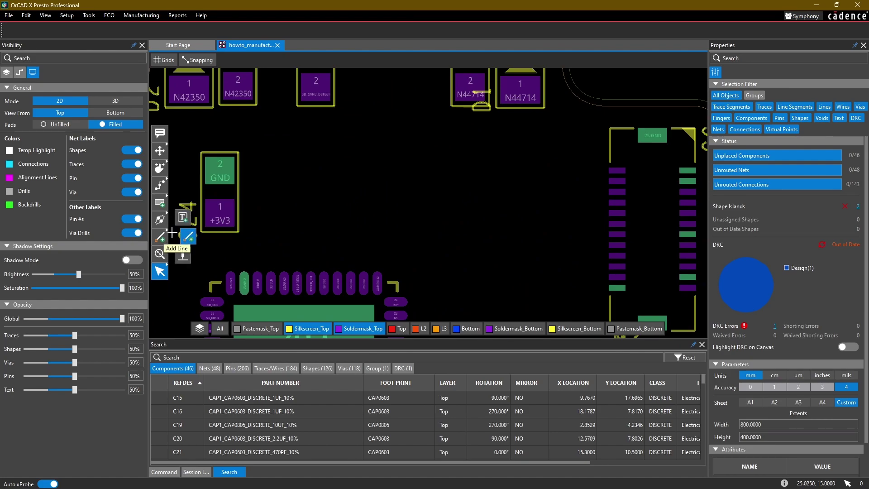
pyautogui.click(183, 217)
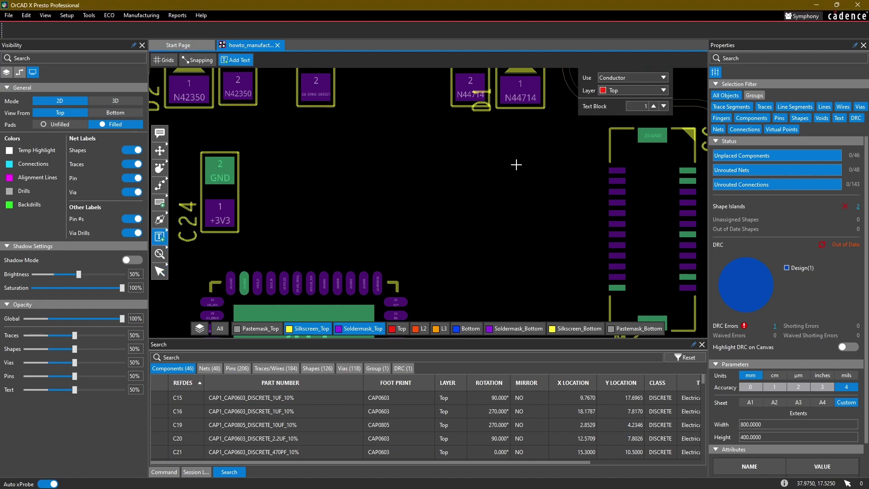
pyautogui.click(626, 80)
pyautogui.click(625, 114)
pyautogui.click(623, 90)
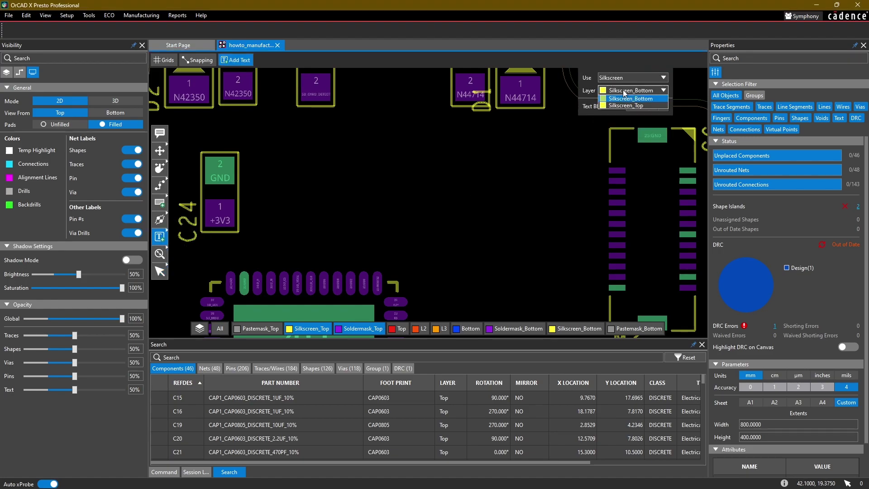
pyautogui.click(620, 105)
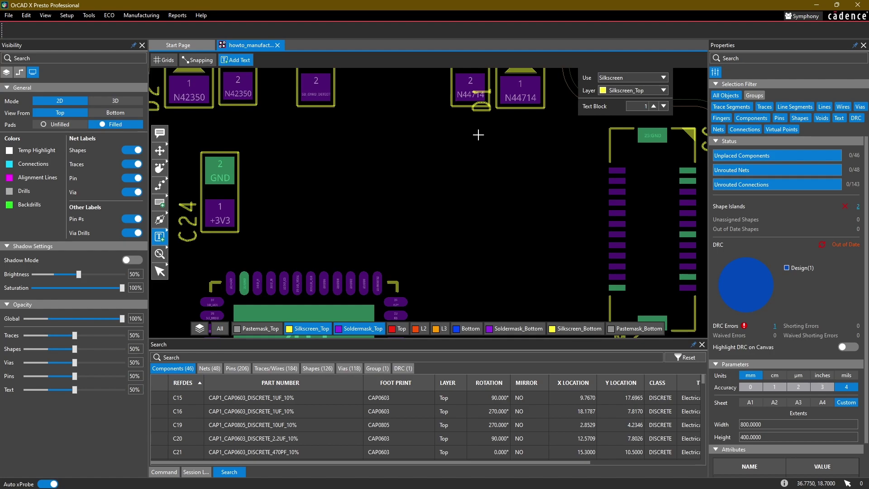
# Step: Place the two-line text "OrCADX Layout" and "Tutorial Board" in the free area between C24 and J3
pyautogui.click(332, 163)
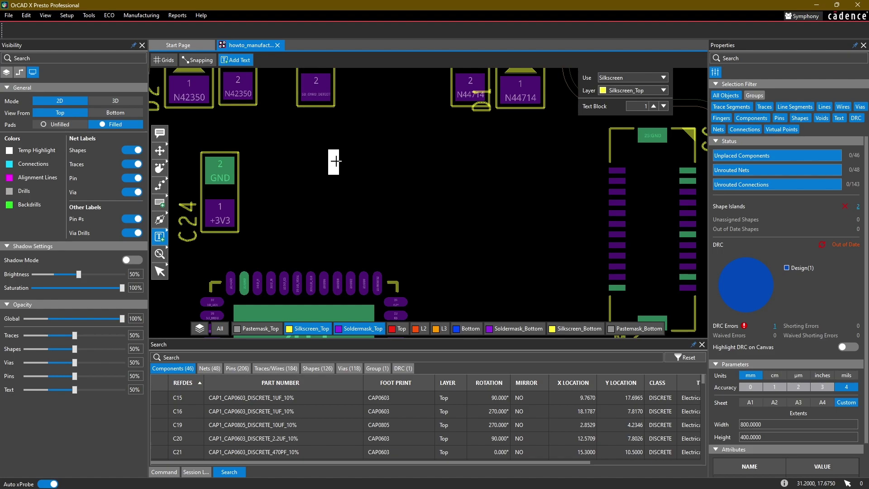
pyautogui.write('OrCADX L')
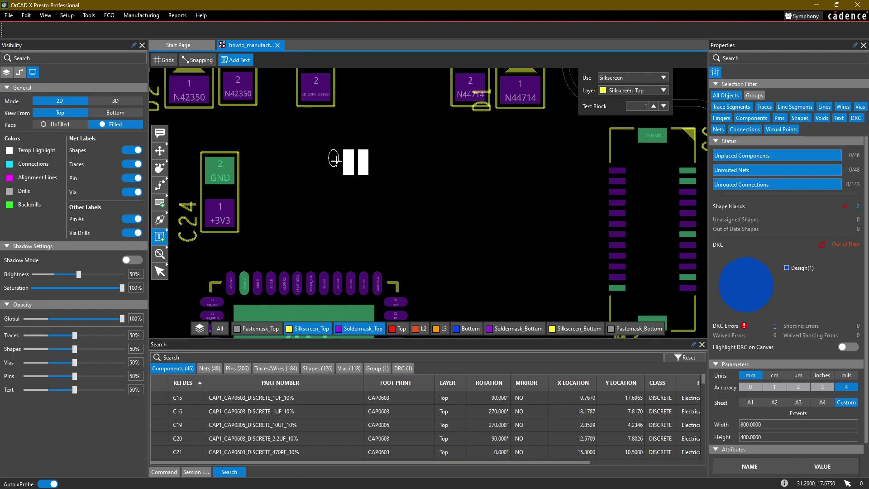
pyautogui.write('ayout')
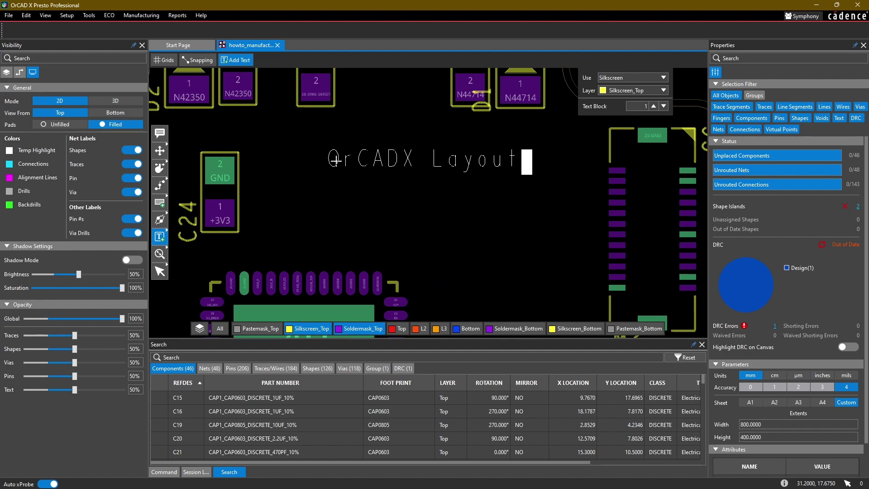
pyautogui.press('Return')
pyautogui.write('Tu')
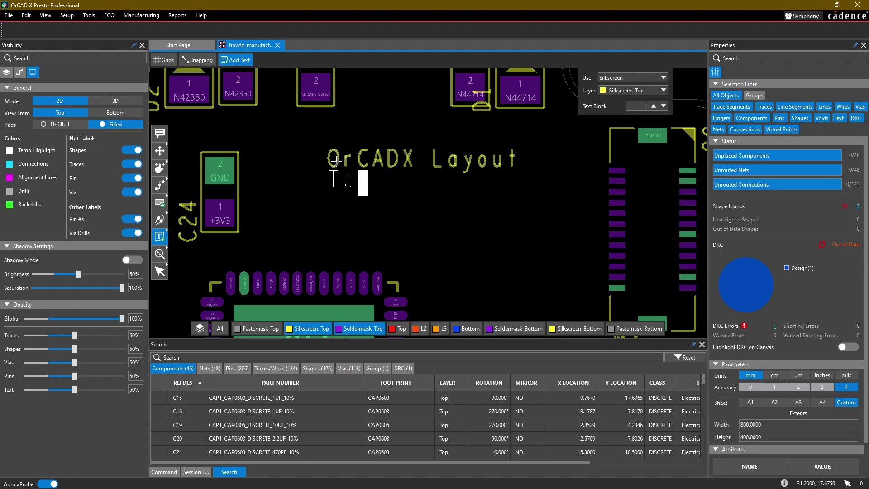
pyautogui.write('torial Board')
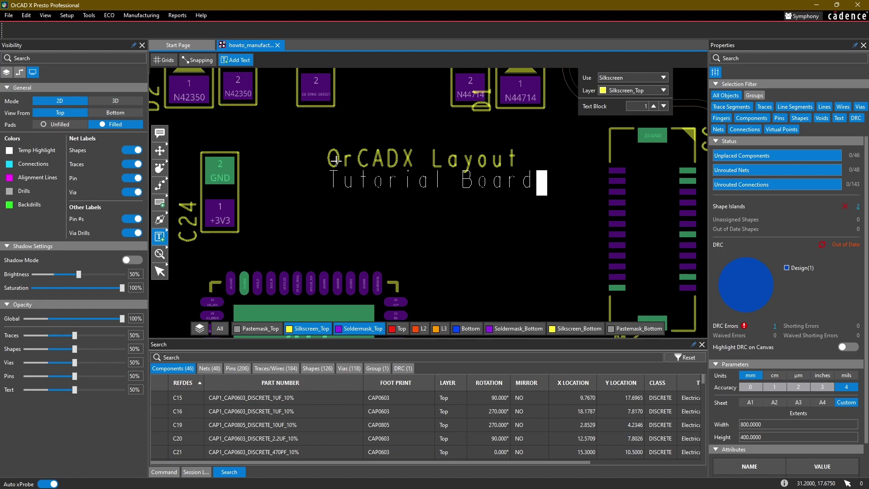
pyautogui.click(341, 210)
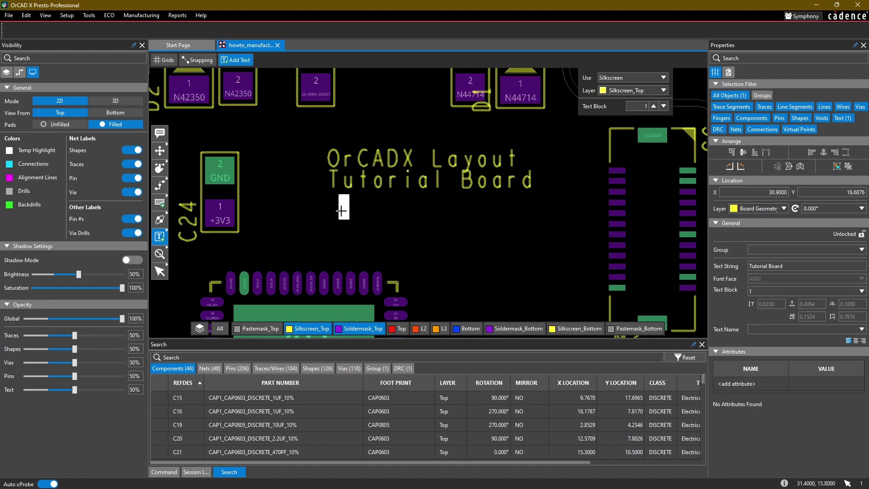
pyautogui.press('Escape')
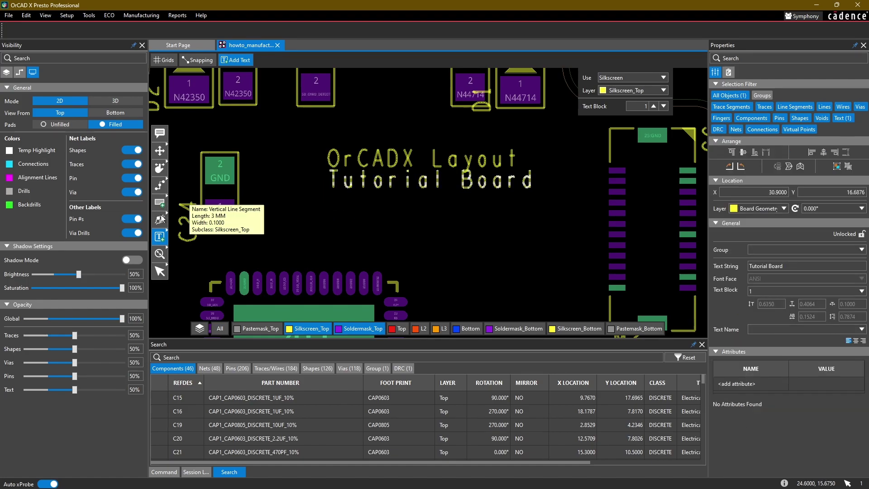
# Step: Set up a new line with Silkscreen use on Silkscreen_Top, a right-angle lock and a width of 0.4 mm
pyautogui.click(177, 224)
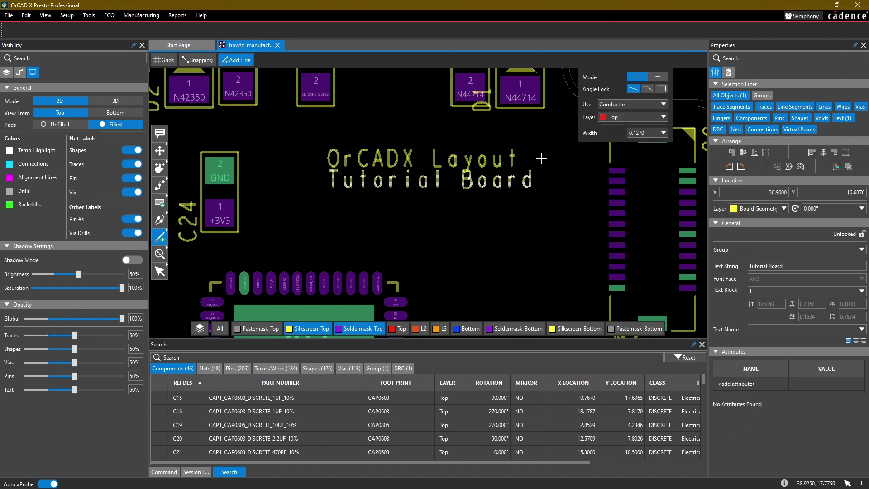
pyautogui.click(611, 105)
pyautogui.click(611, 146)
pyautogui.click(616, 117)
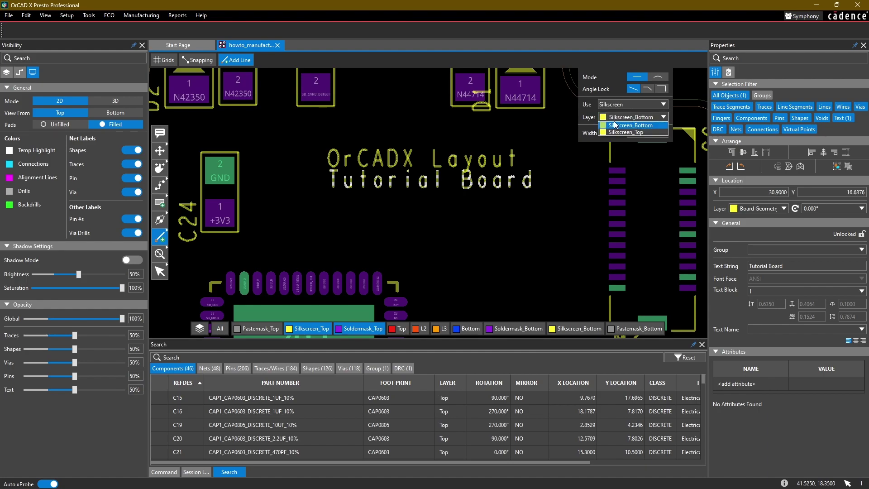
pyautogui.click(625, 132)
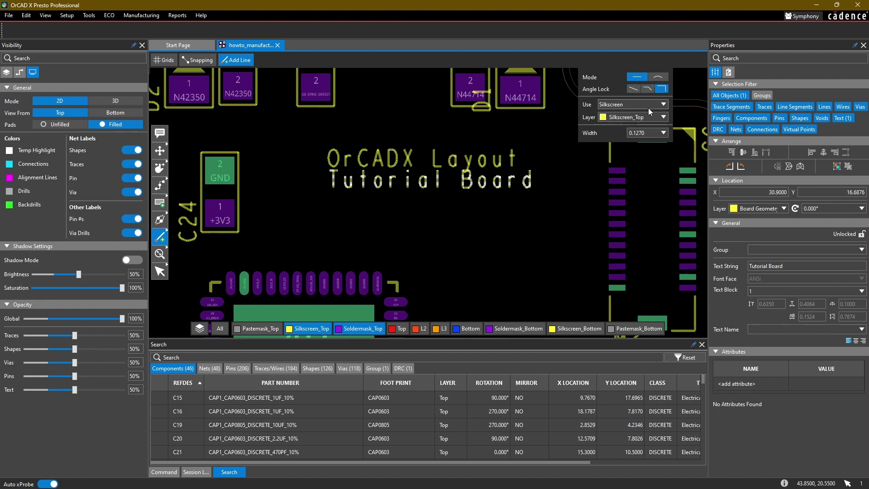
pyautogui.click(650, 131)
pyautogui.write('000')
pyautogui.press('Return')
# Step: Display the grid and set its spacing to the .250 / 1.25 mm preset
pyautogui.click(163, 59)
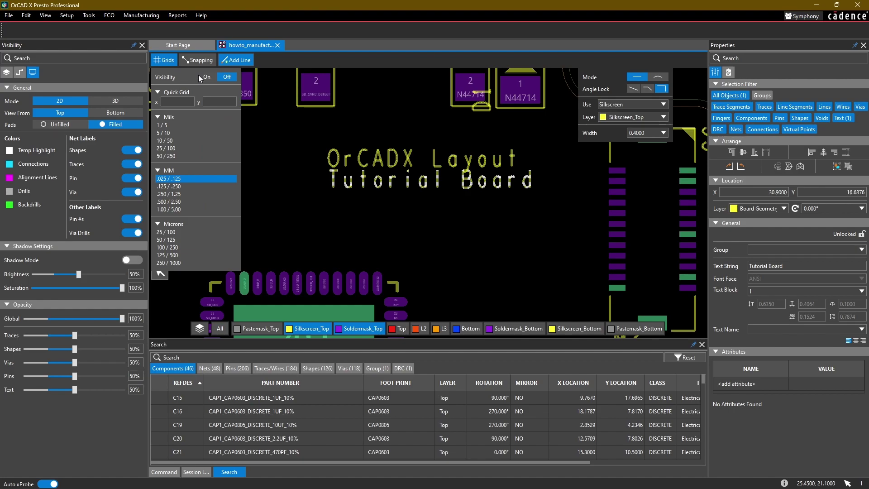
pyautogui.click(205, 76)
pyautogui.click(188, 186)
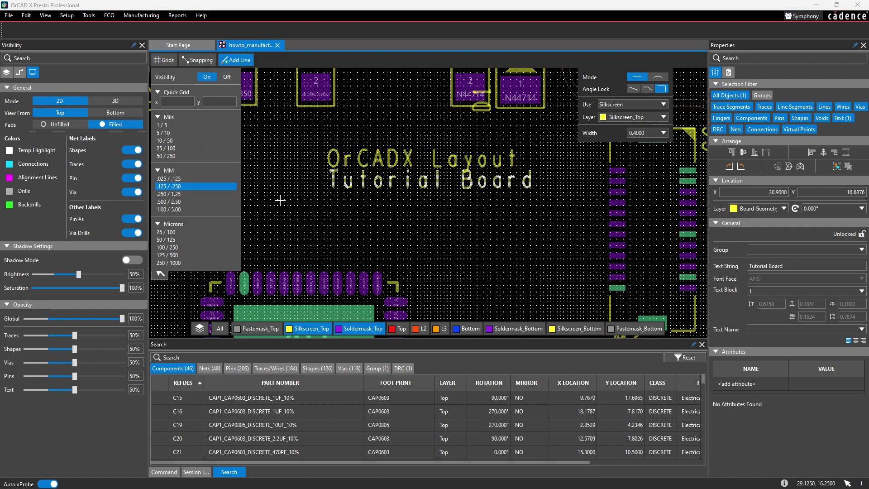
pyautogui.click(189, 193)
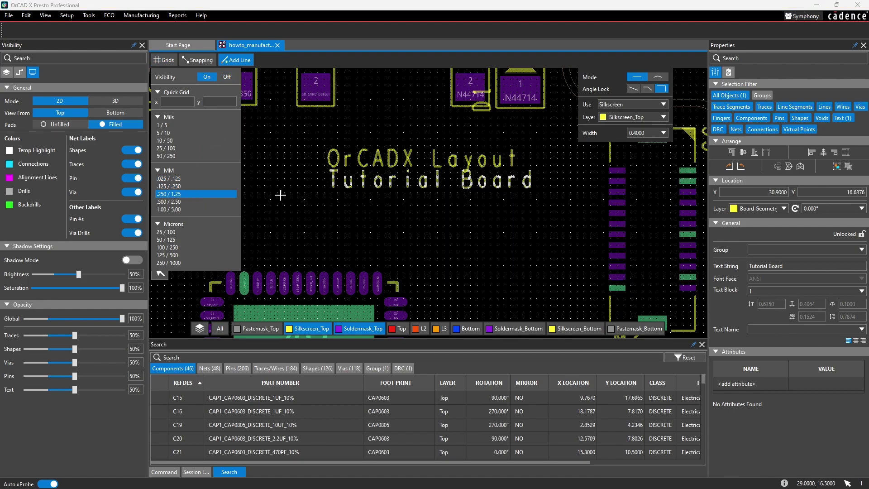
# Step: Draw a closed rectangular silkscreen border about 8.5 mm wide around the two-line board title
pyautogui.click(322, 199)
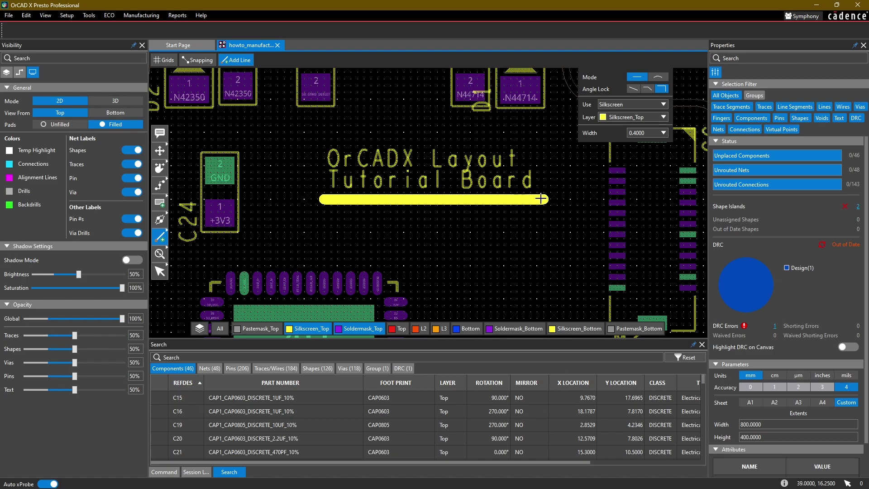
pyautogui.click(544, 139)
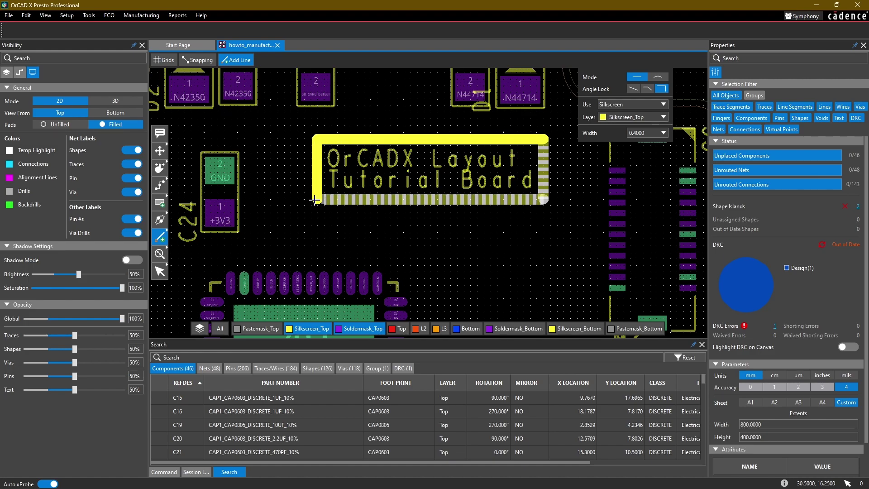
pyautogui.click(314, 199)
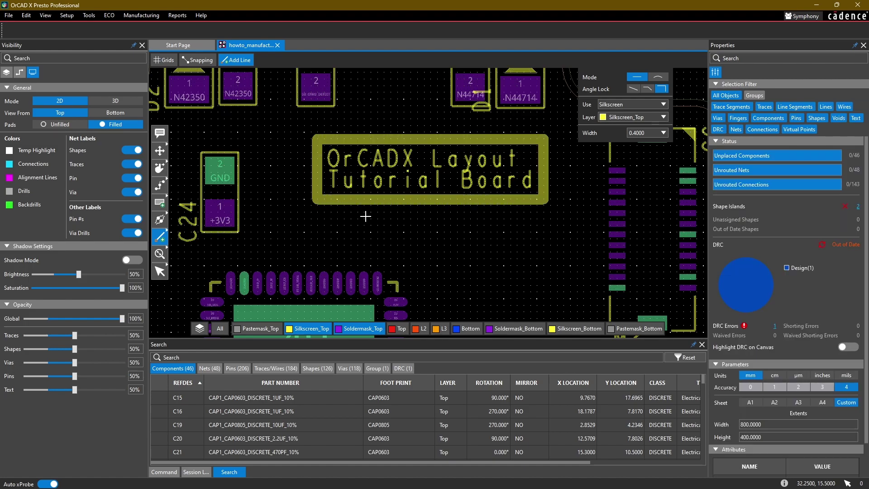
# Step: Switch the board to 3D mode and examine the framed board title and surrounding top silkscreen up close
pyautogui.scroll(-3, 365, 216)
pyautogui.scroll(1, 412, 212)
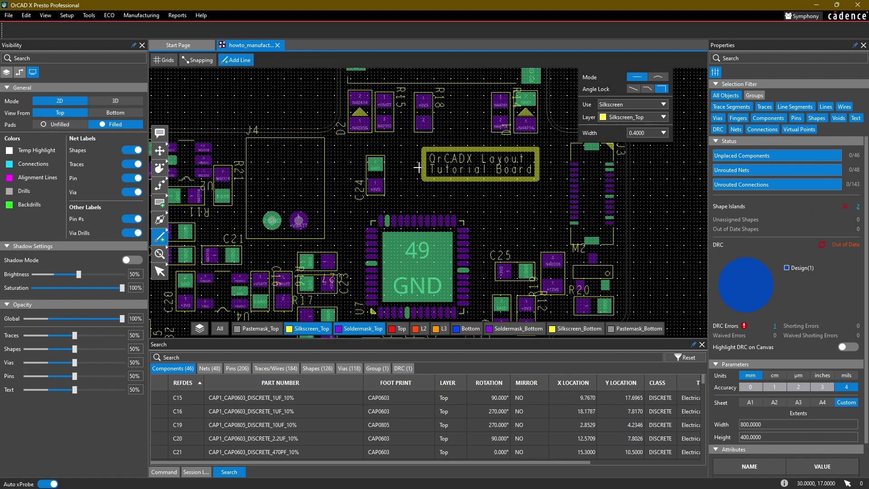
pyautogui.scroll(1, 417, 168)
pyautogui.scroll(-2, 412, 171)
pyautogui.moveTo(395, 166); pyautogui.dragTo(413, 197, button='middle')
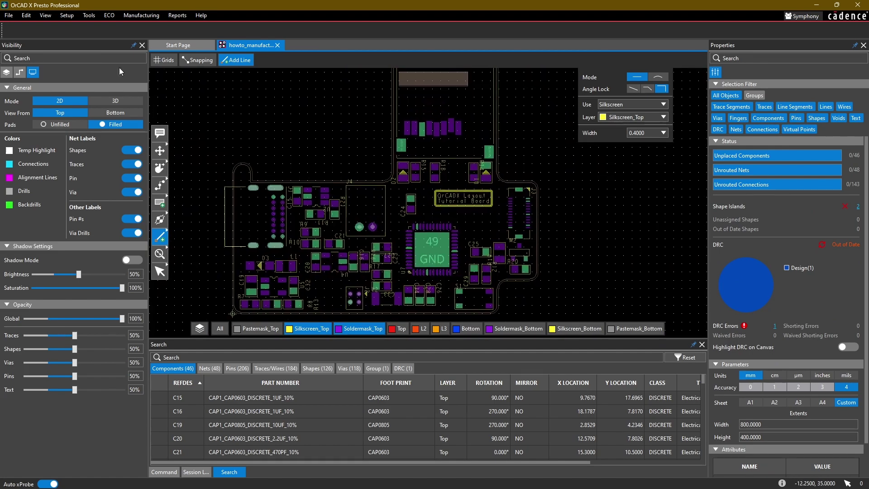
pyautogui.click(106, 101)
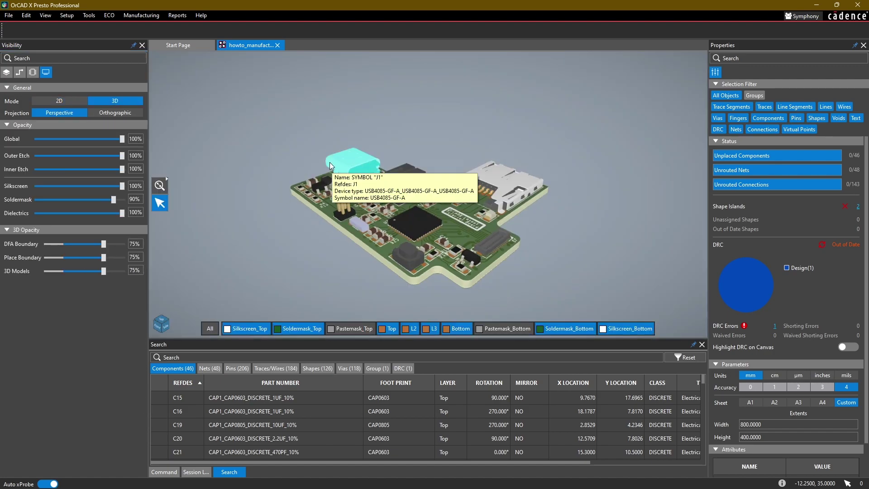
pyautogui.moveTo(330, 162); pyautogui.dragTo(357, 183)
pyautogui.scroll(3, 435, 183)
pyautogui.moveTo(497, 192); pyautogui.dragTo(399, 237, button='middle')
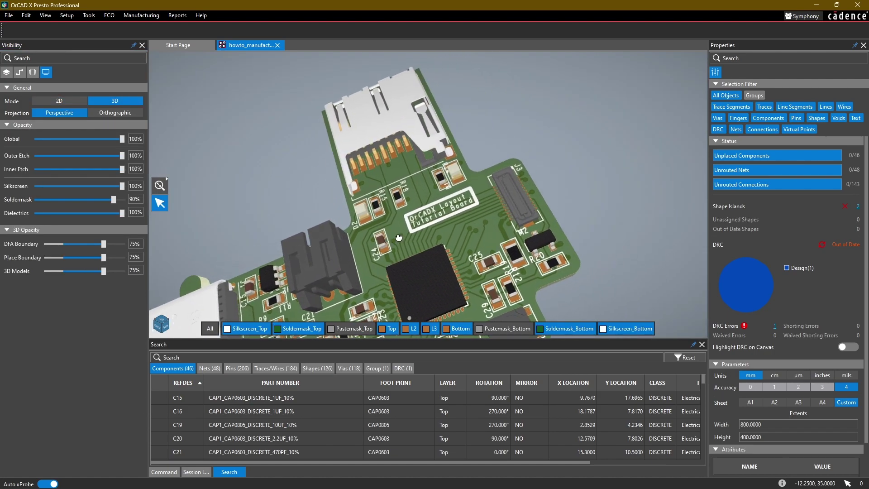
pyautogui.scroll(3, 443, 227)
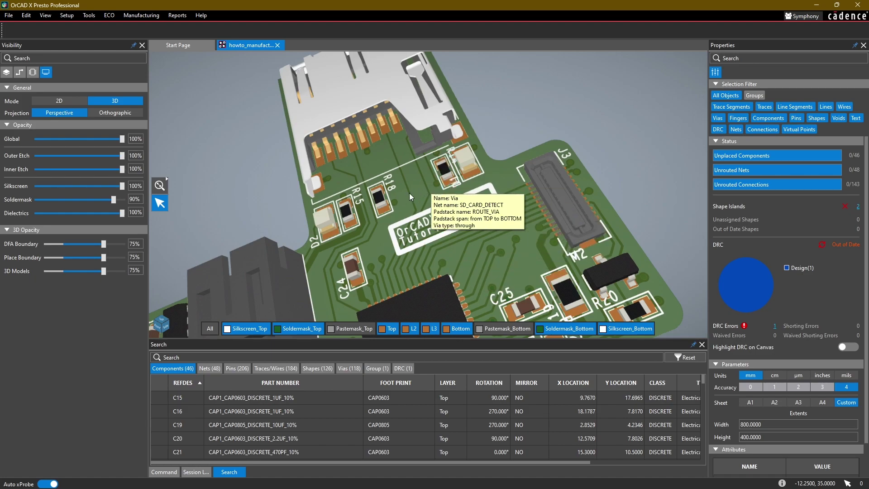
# Step: Examine the top silkscreen around the framed title, J4 and U7 in 3D, and return the board to 2D mode
pyautogui.scroll(-1, 400, 198)
pyautogui.keyDown('shift'); pyautogui.moveTo(441, 199); pyautogui.dragTo(414, 169, button='middle'); pyautogui.keyUp('shift')
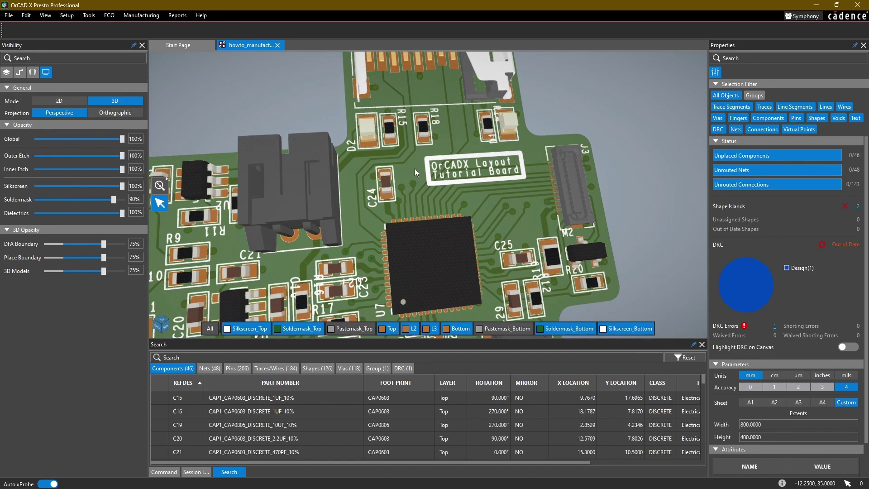
pyautogui.scroll(-3, 414, 168)
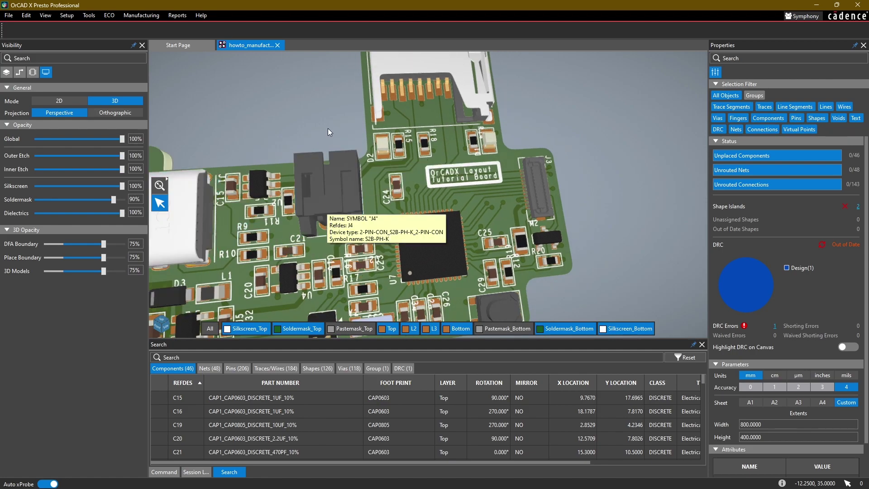
pyautogui.moveTo(314, 104); pyautogui.dragTo(333, 89, button='middle')
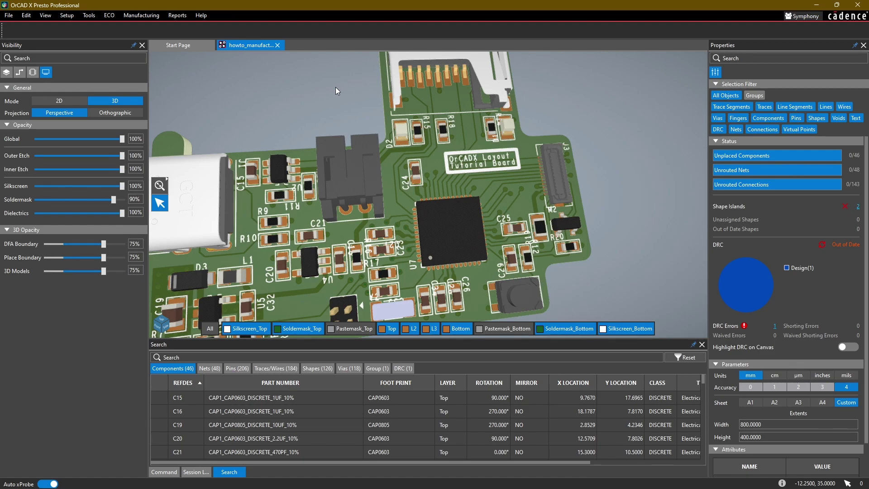
pyautogui.click(64, 100)
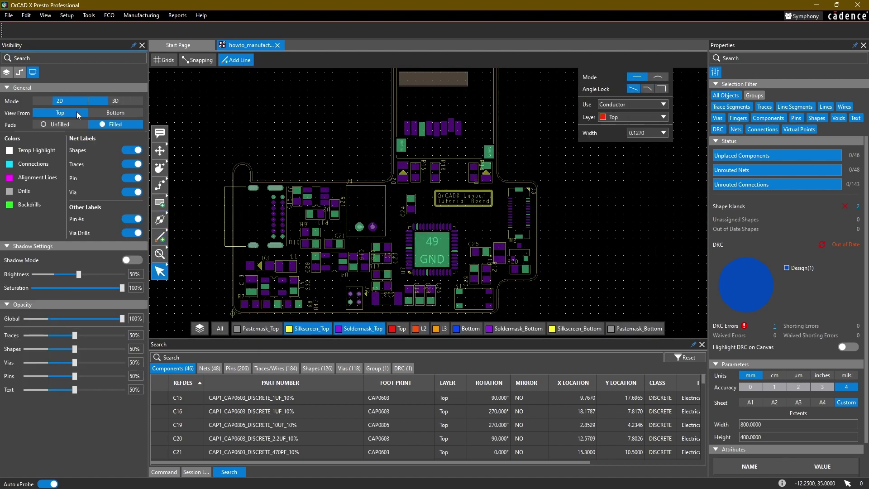
# Step: Review the Renumber Refdes settings for layer, direction and designator format, and leave the command without renumbering
pyautogui.scroll(5, 343, 217)
pyautogui.scroll(-1, 343, 217)
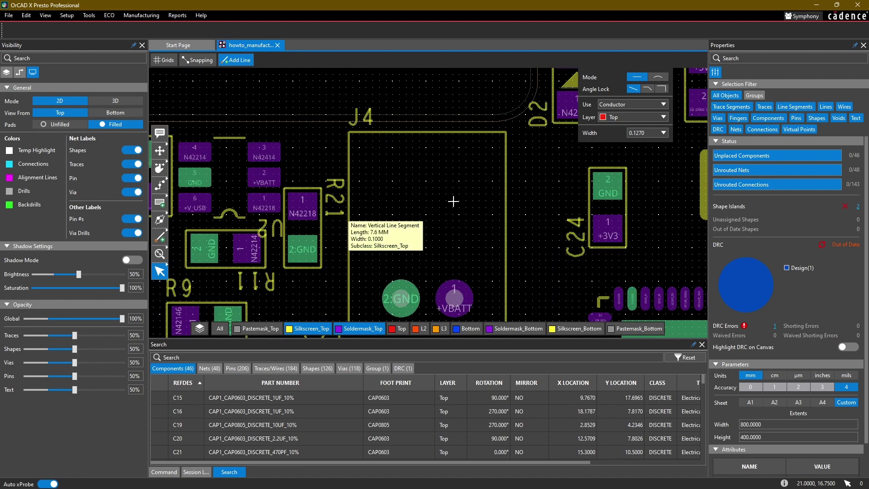
pyautogui.moveTo(437, 202); pyautogui.dragTo(295, 162, button='middle')
pyautogui.moveTo(415, 183); pyautogui.dragTo(398, 177, button='middle')
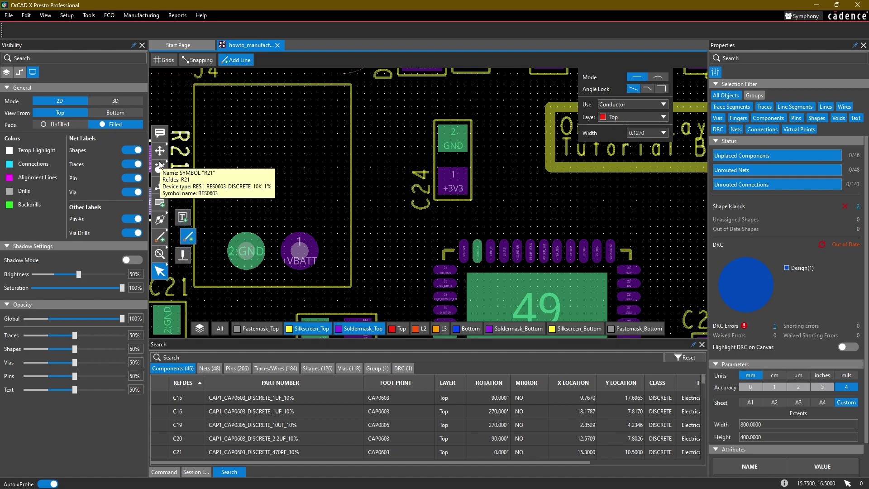
pyautogui.moveTo(159, 171)
pyautogui.moveTo(159, 150)
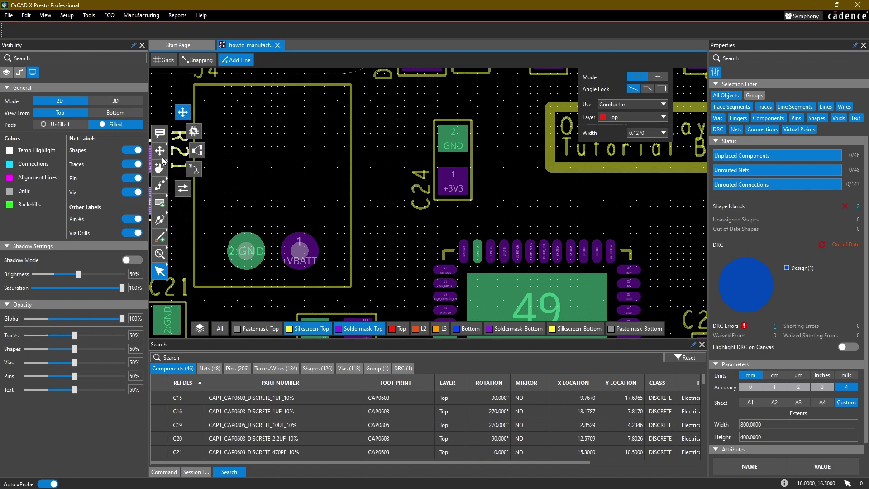
pyautogui.click(194, 170)
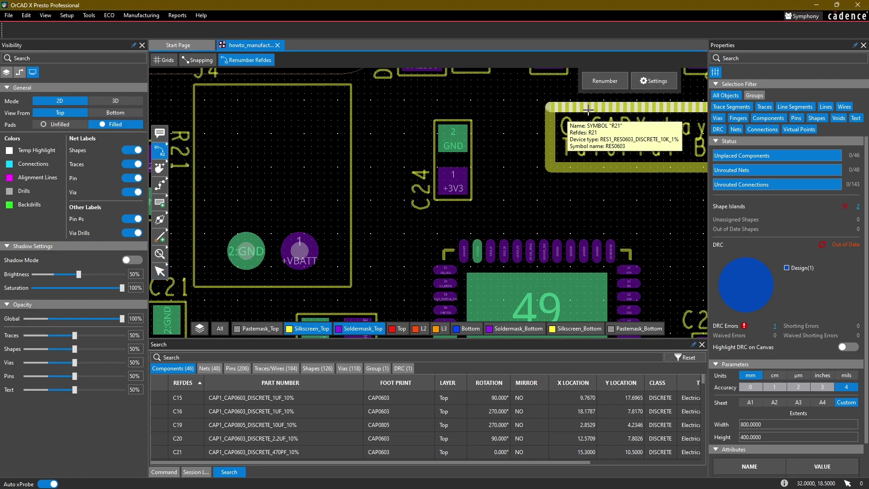
pyautogui.click(648, 82)
pyautogui.moveTo(506, 65); pyautogui.dragTo(516, 79)
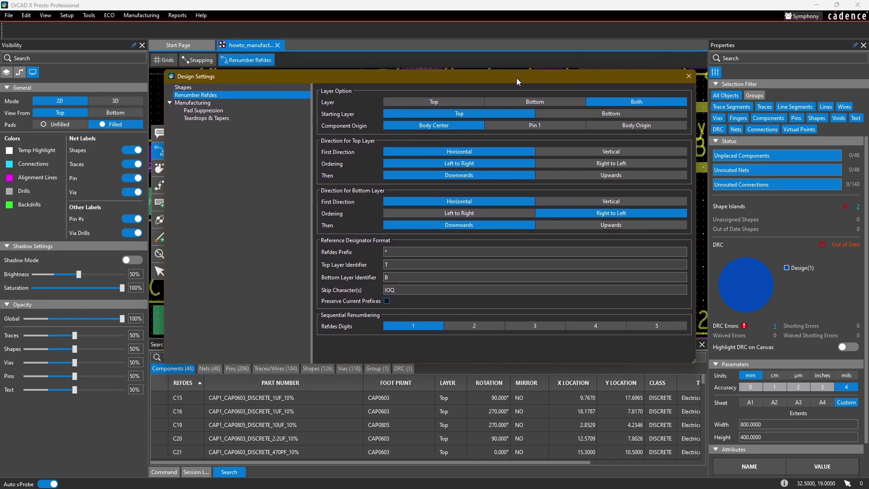
pyautogui.click(688, 77)
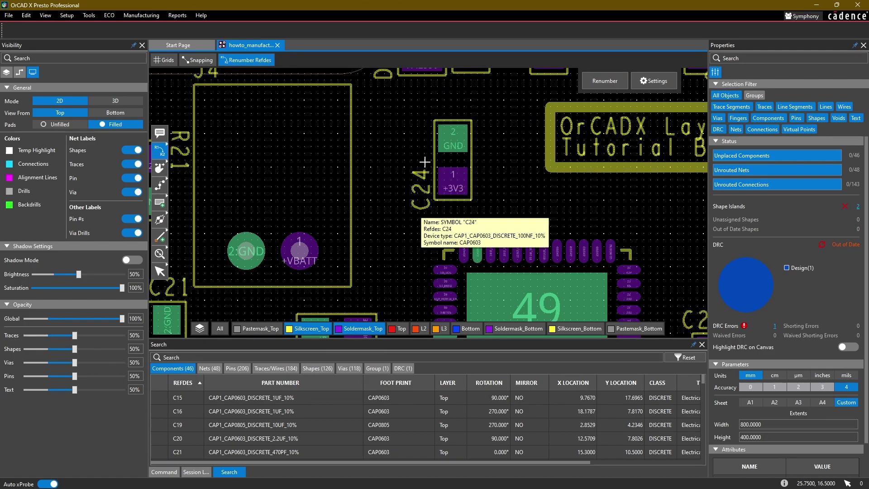
pyautogui.click(159, 270)
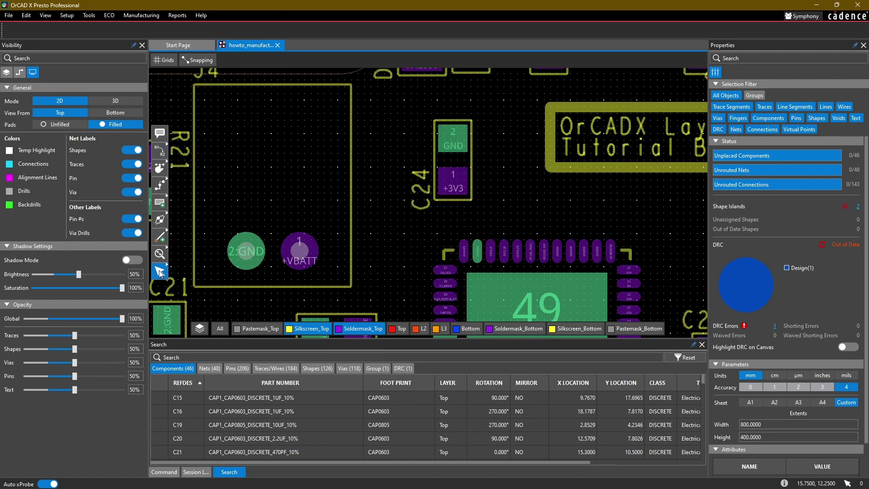
# Step: Turn off the grid display
pyautogui.scroll(-3, 394, 178)
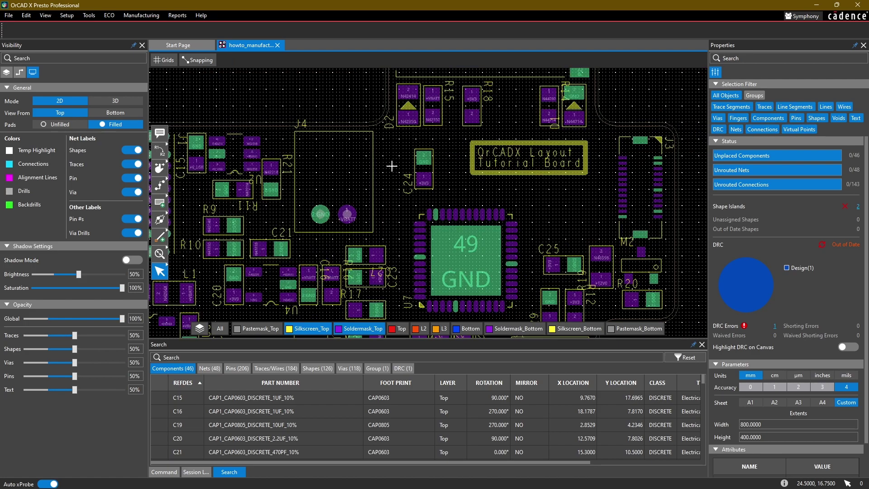
pyautogui.click(164, 60)
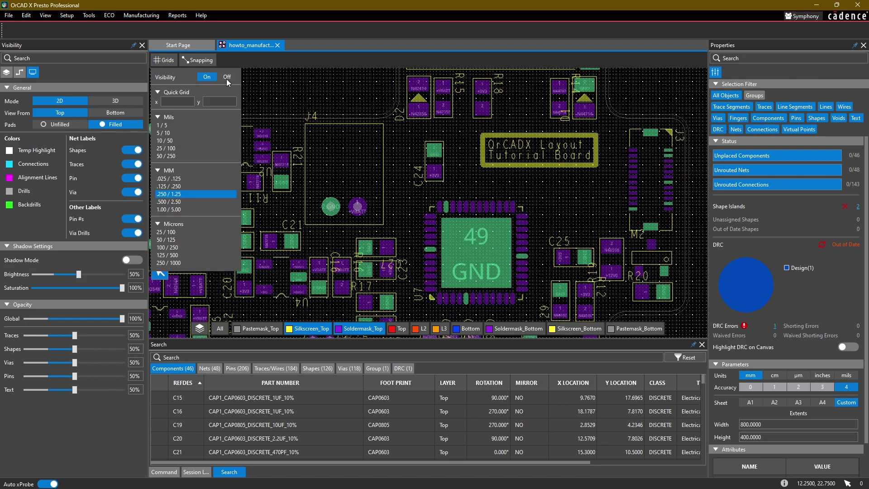
pyautogui.click(227, 78)
pyautogui.click(163, 62)
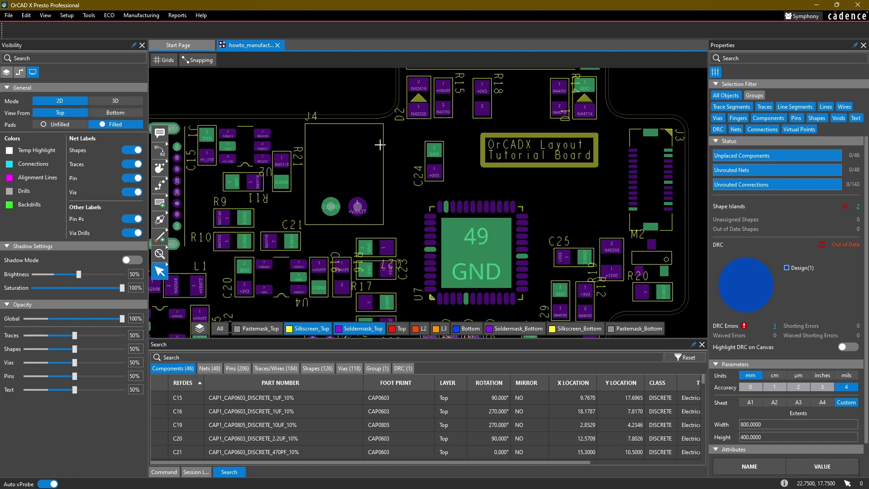
# Step: Start the Move command with the selection filter restricted to Text only
pyautogui.moveTo(390, 131); pyautogui.dragTo(437, 86, button='middle')
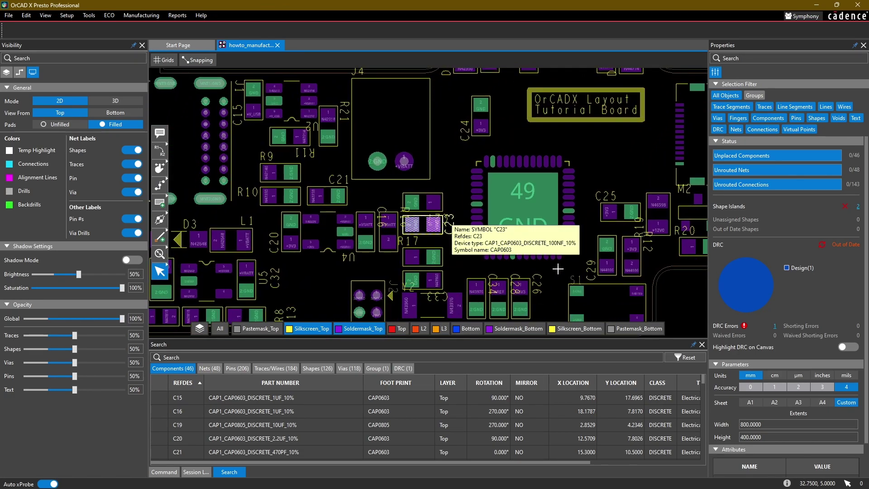
pyautogui.moveTo(556, 276); pyautogui.dragTo(512, 256, button='middle')
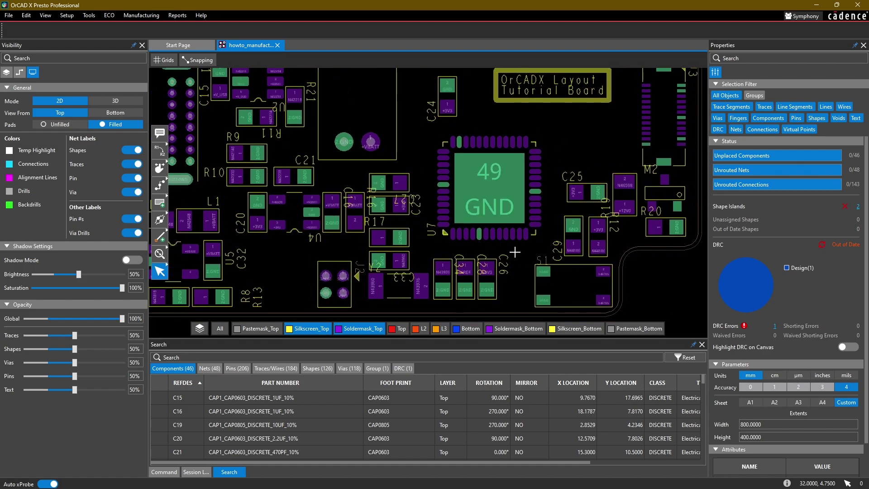
pyautogui.moveTo(160, 151)
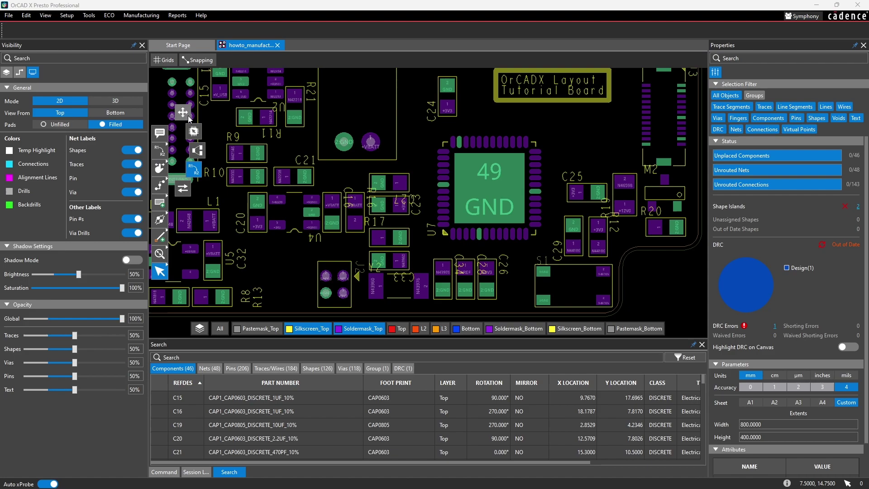
pyautogui.click(182, 112)
pyautogui.click(726, 95)
pyautogui.click(855, 118)
# Step: Move the R12 designator to the right side of its resistor and place R19 horizontally above its resistor
pyautogui.scroll(2, 587, 242)
pyautogui.click(526, 255)
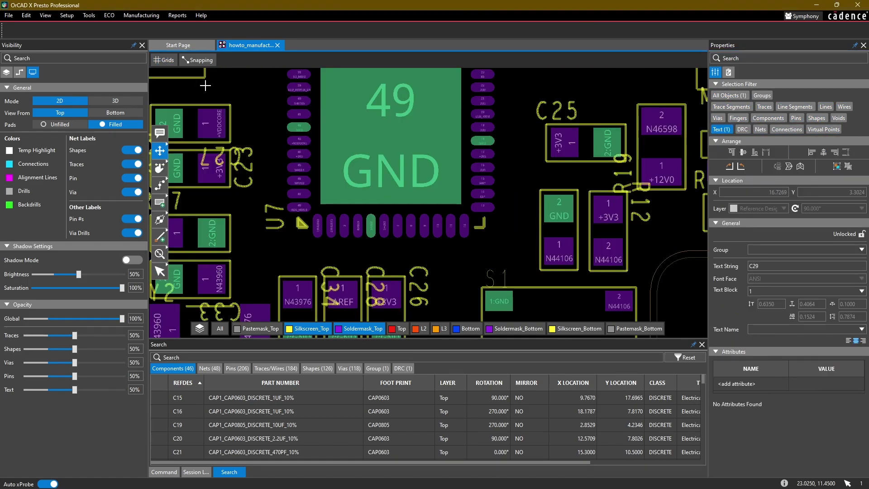
pyautogui.click(647, 239)
pyautogui.moveTo(566, 236); pyautogui.dragTo(519, 209, button='middle')
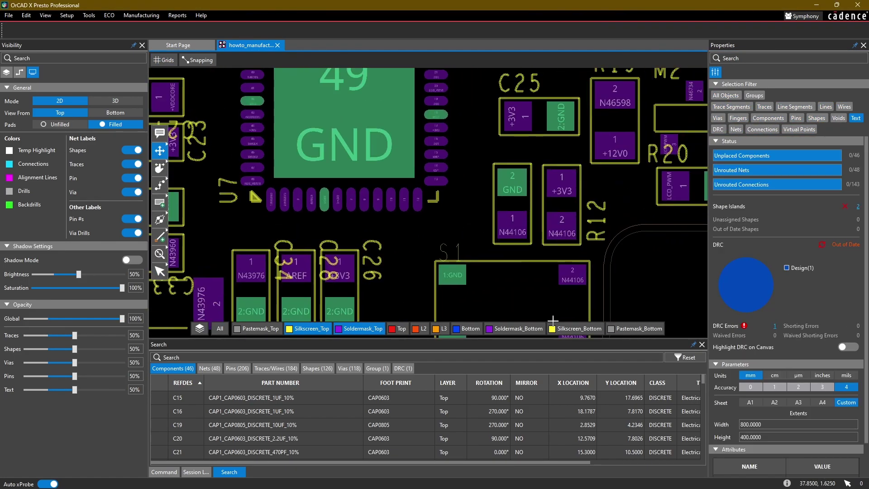
# Step: Place the C34, C28 and C26 designators horizontally in a row directly above their capacitors
pyautogui.moveTo(553, 321); pyautogui.dragTo(573, 280, button='middle')
pyautogui.click(470, 210)
pyautogui.click(468, 205)
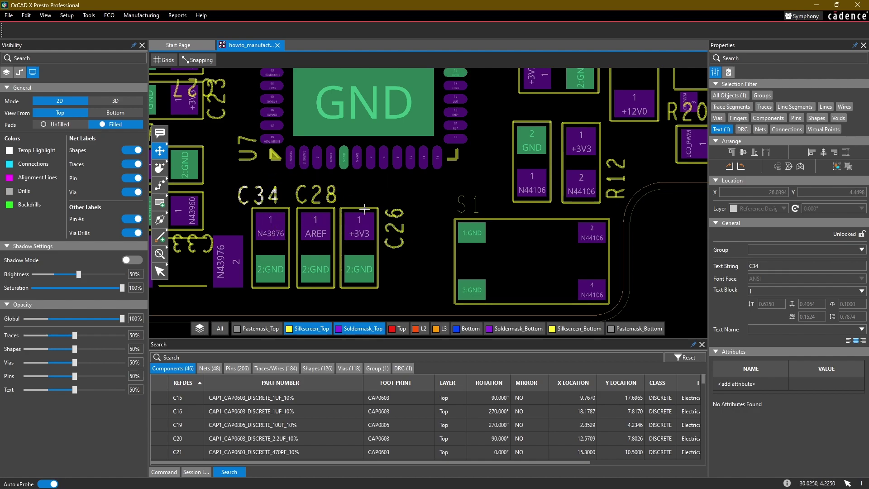
pyautogui.click(394, 228)
pyautogui.click(368, 196)
# Step: Move the U7 designator horizontally above the upper-left corner of its chip
pyautogui.moveTo(368, 196); pyautogui.dragTo(424, 263, button='middle')
pyautogui.click(302, 215)
pyautogui.click(333, 154)
# Step: Place the M2 designator above the right end of its part and R20 vertically to the left of its resistor
pyautogui.scroll(-2, 366, 132)
pyautogui.scroll(2, 607, 205)
pyautogui.click(558, 152)
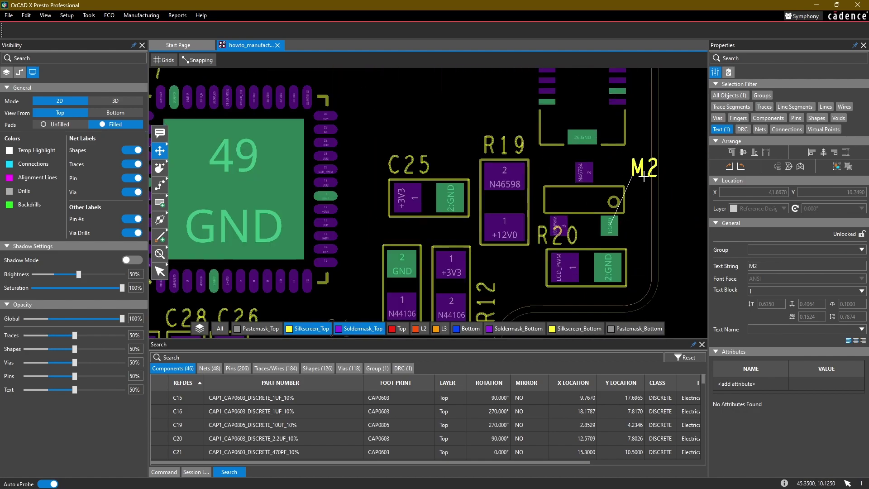
pyautogui.click(619, 176)
pyautogui.moveTo(619, 176); pyautogui.dragTo(606, 119, button='middle')
pyautogui.click(545, 178)
pyautogui.click(518, 213)
# Step: Place the J3 designator horizontally above its connector, D1 horizontally below its LED and R14 vertically to the left of its resistor
pyautogui.scroll(-2, 461, 171)
pyautogui.moveTo(427, 120); pyautogui.dragTo(409, 254, button='middle')
pyautogui.scroll(2, 496, 174)
pyautogui.click(439, 161)
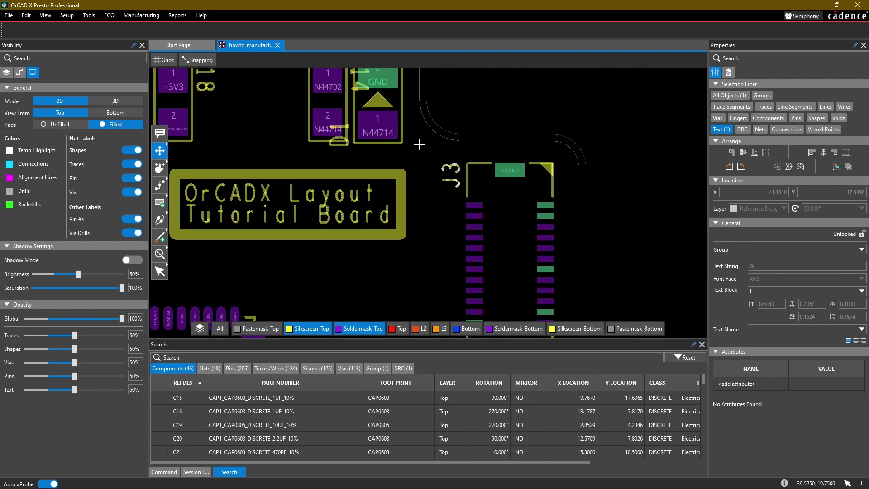
pyautogui.press('r')
pyautogui.click(475, 152)
pyautogui.moveTo(367, 82); pyautogui.dragTo(408, 134, button='middle')
pyautogui.click(428, 212)
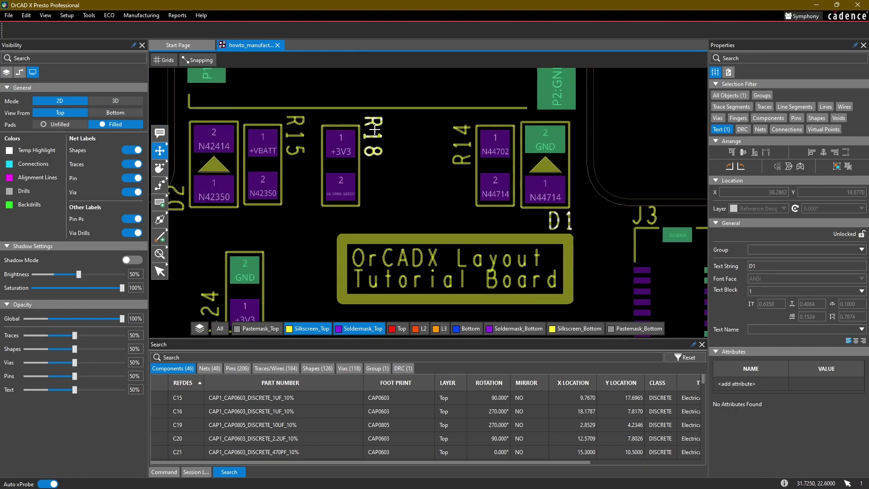
# Step: Turn the R18 and R15 designators to read upwards beside their resistors and place D2 horizontally below its LED
pyautogui.click(289, 144)
pyautogui.moveTo(282, 149); pyautogui.dragTo(392, 127, button='middle')
pyautogui.click(285, 176)
pyautogui.press('r')
pyautogui.click(332, 202)
# Step: Move the SD2 designator to the clear area below the card connector, between R18 and R14
pyautogui.scroll(-2, 388, 194)
pyautogui.moveTo(389, 201); pyautogui.dragTo(382, 262, button='middle')
pyautogui.click(440, 78)
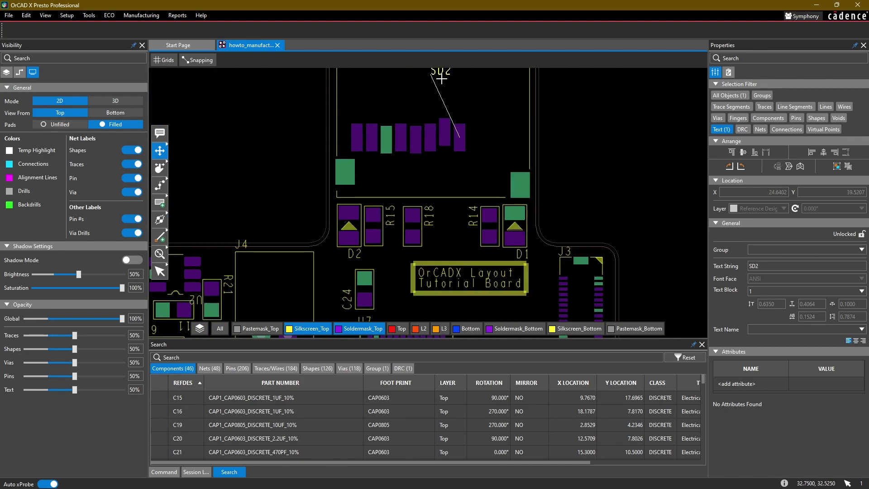
# Step: Reposition the J4, R21, U2, R11 and J1 designators upright in clear space beside their parts, with J1 below its connector
pyautogui.moveTo(467, 158); pyautogui.dragTo(679, 97, button='middle')
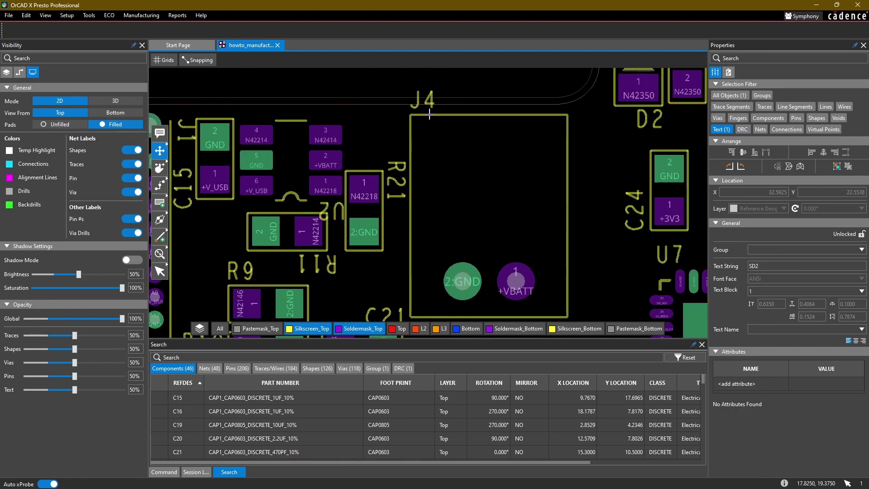
pyautogui.click(393, 192)
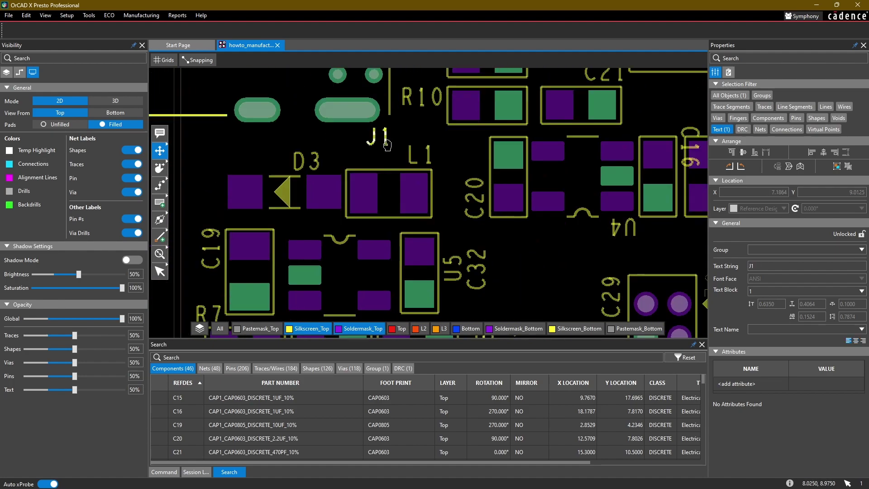
pyautogui.click(387, 143)
# Step: Reposition the U4, C16, Y2, C33, C23, C27, C29 and R16 designators clear of the pads, each next to its own part
pyautogui.click(495, 114)
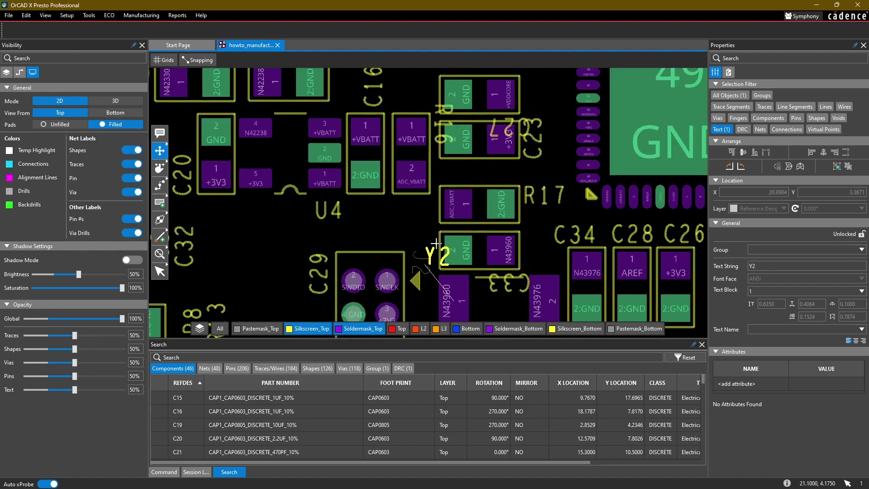
pyautogui.click(435, 244)
pyautogui.click(422, 201)
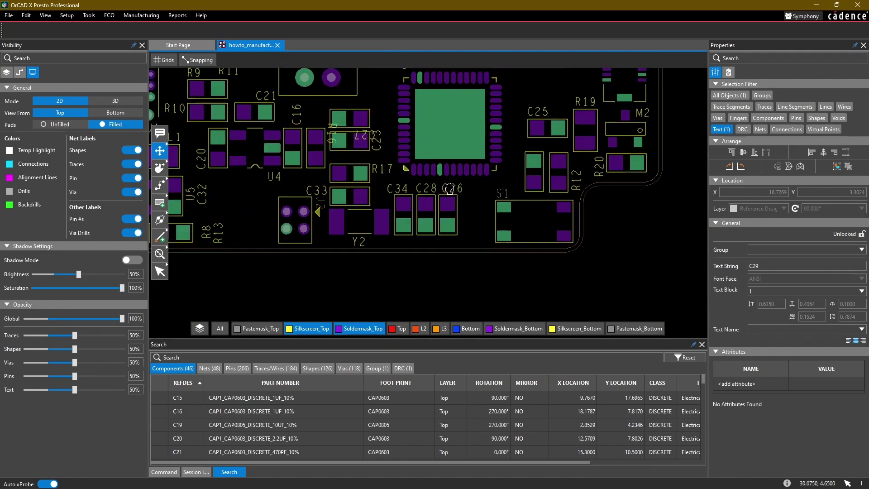
pyautogui.click(498, 104)
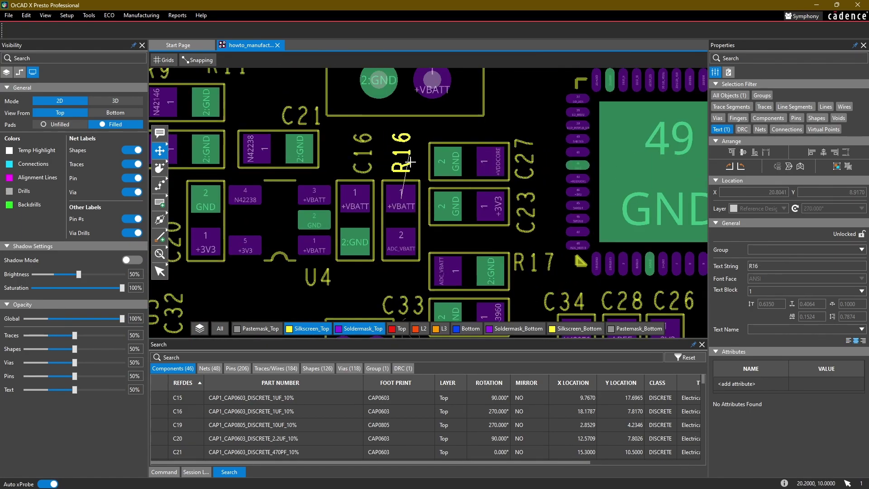
pyautogui.click(414, 172)
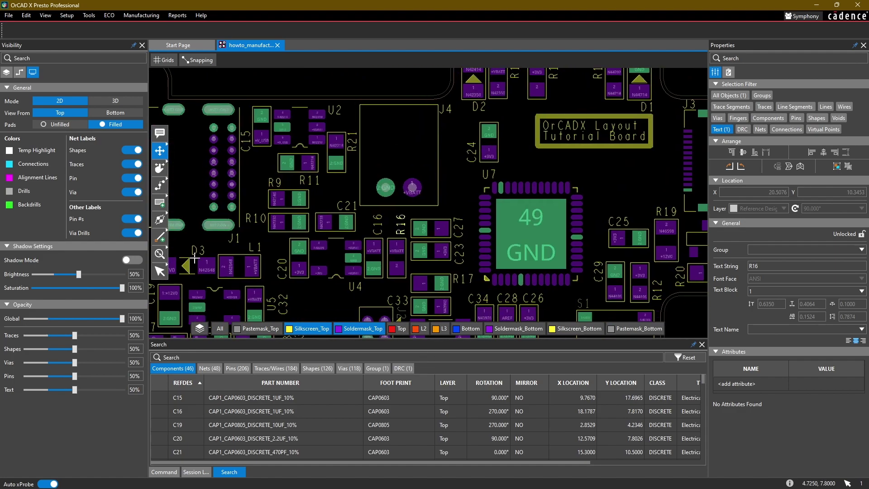
# Step: Open the S1 footprint for editing, shift its S* reference designator slightly up from the outline, save it and close the footprint editor
pyautogui.rightClick(574, 215)
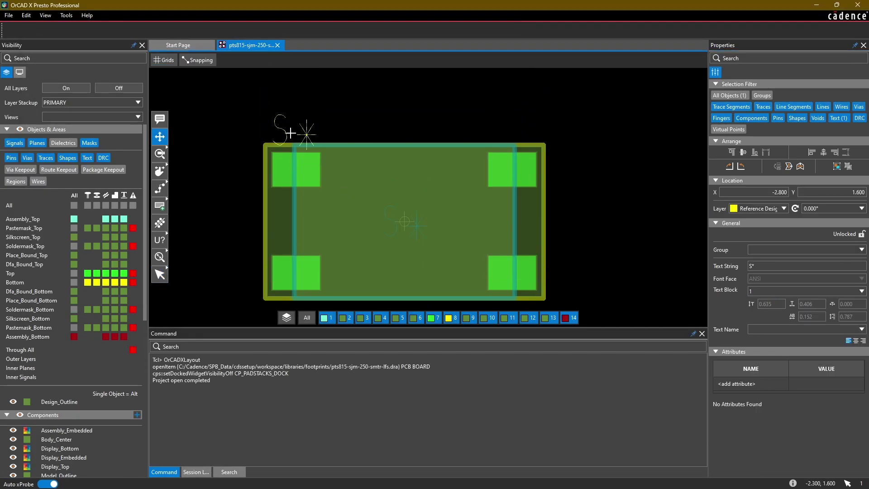
pyautogui.click(285, 119)
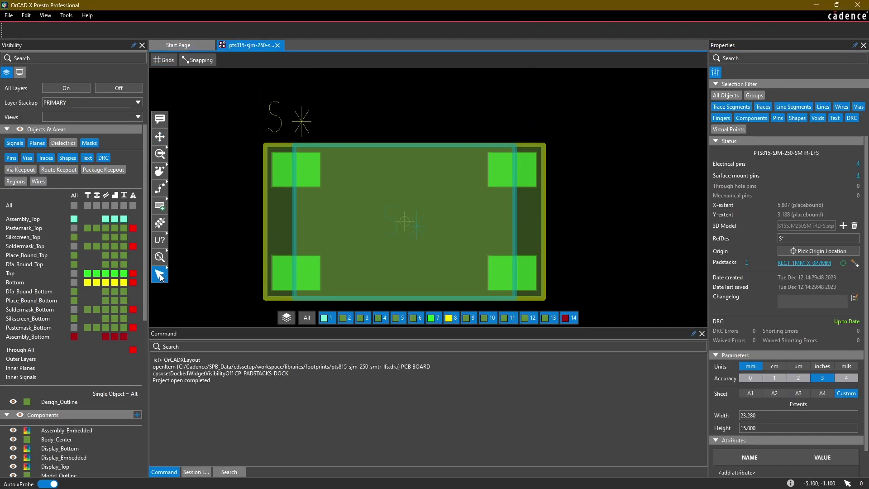
pyautogui.click(9, 16)
pyautogui.click(20, 48)
pyautogui.click(477, 260)
pyautogui.click(858, 5)
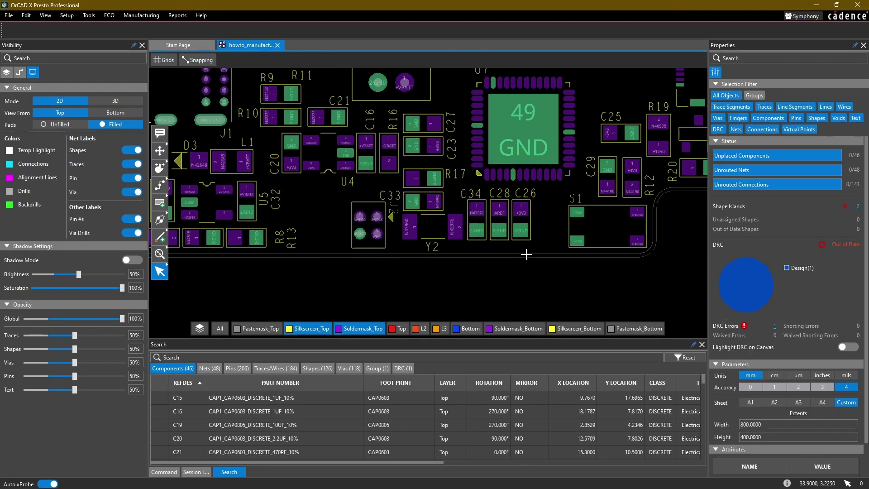
# Step: With only Text selectable, place the J2 designator above its header and rotate R17 and C33 vertically to the right of their parts
pyautogui.scroll(2, 306, 193)
pyautogui.click(159, 150)
pyautogui.rightClick(855, 118)
pyautogui.click(481, 221)
pyautogui.press('r')
pyautogui.click(405, 201)
pyautogui.moveTo(611, 186); pyautogui.dragTo(371, 166, button='middle')
pyautogui.click(401, 170)
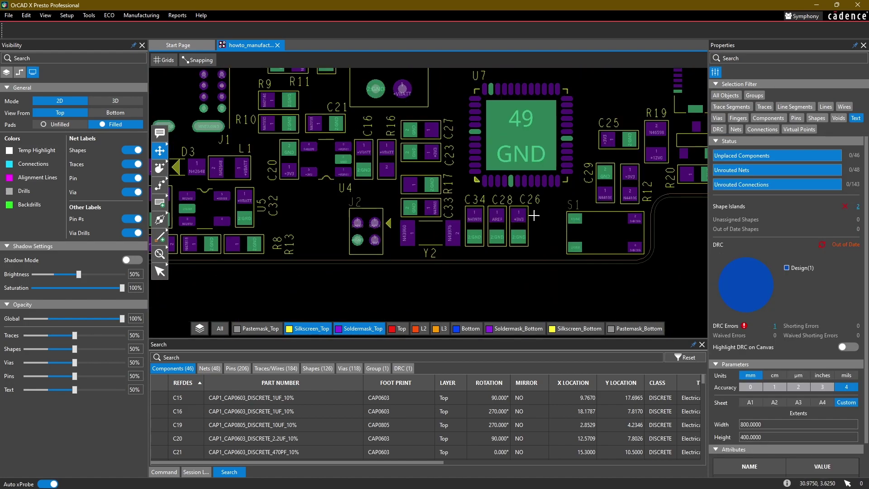
# Step: Switch the board to 3D mode and examine the rearranged reference designators up close
pyautogui.scroll(-4, 393, 176)
pyautogui.press('3')
pyautogui.moveTo(359, 168); pyautogui.dragTo(384, 190, button='middle')
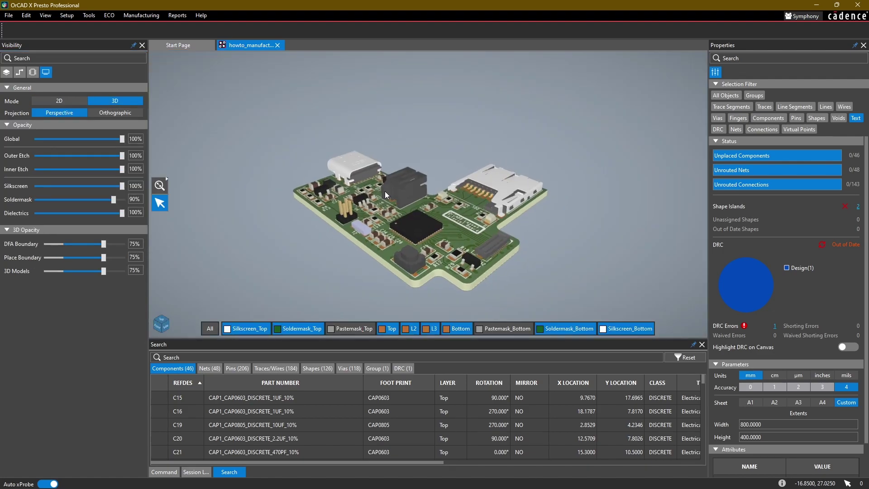
pyautogui.scroll(5, 391, 202)
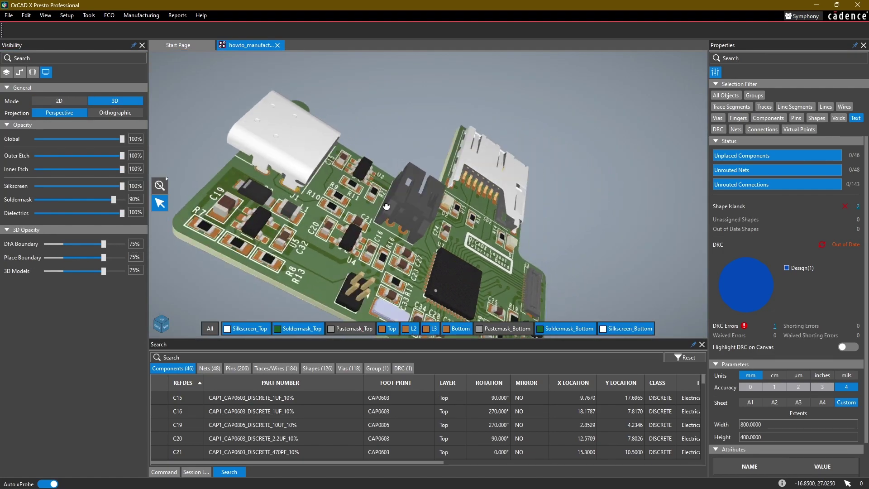